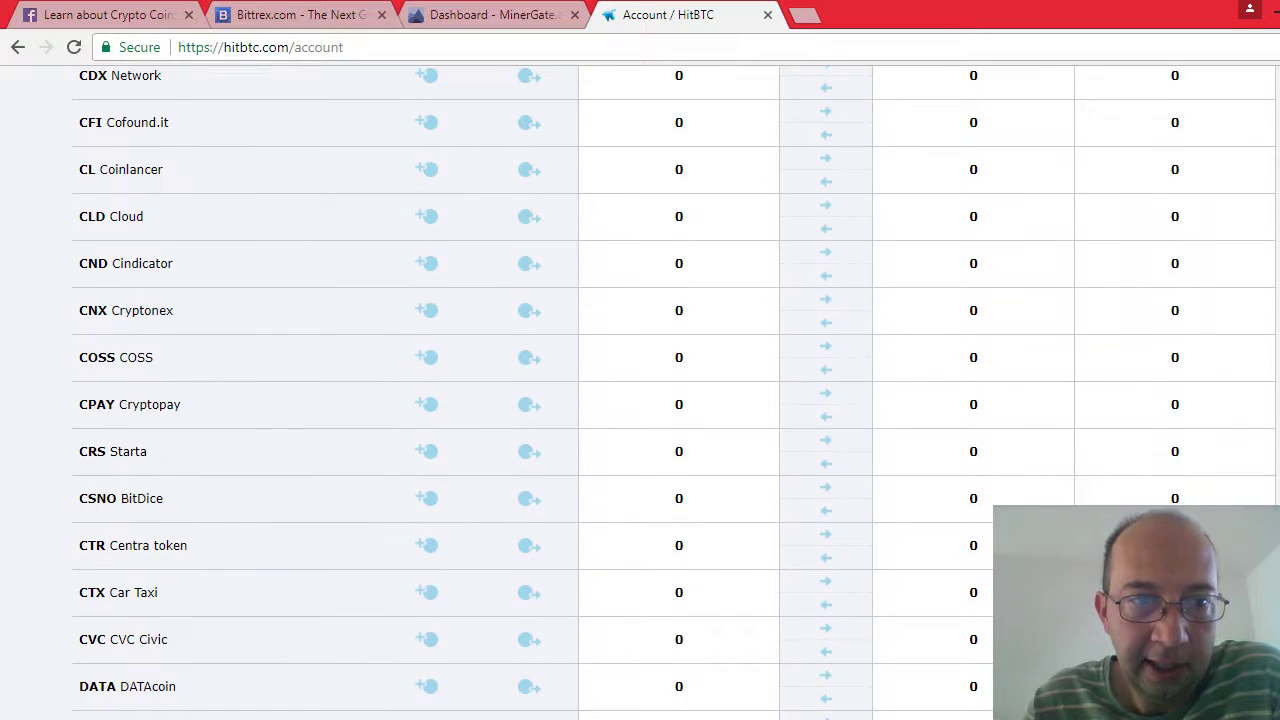
Look through the coins listed in the HitBTC account, from the top of the balance table to the tokens near its end.
scroll(640, 393, "up", 11)
scroll(640, 393, "up", 2)
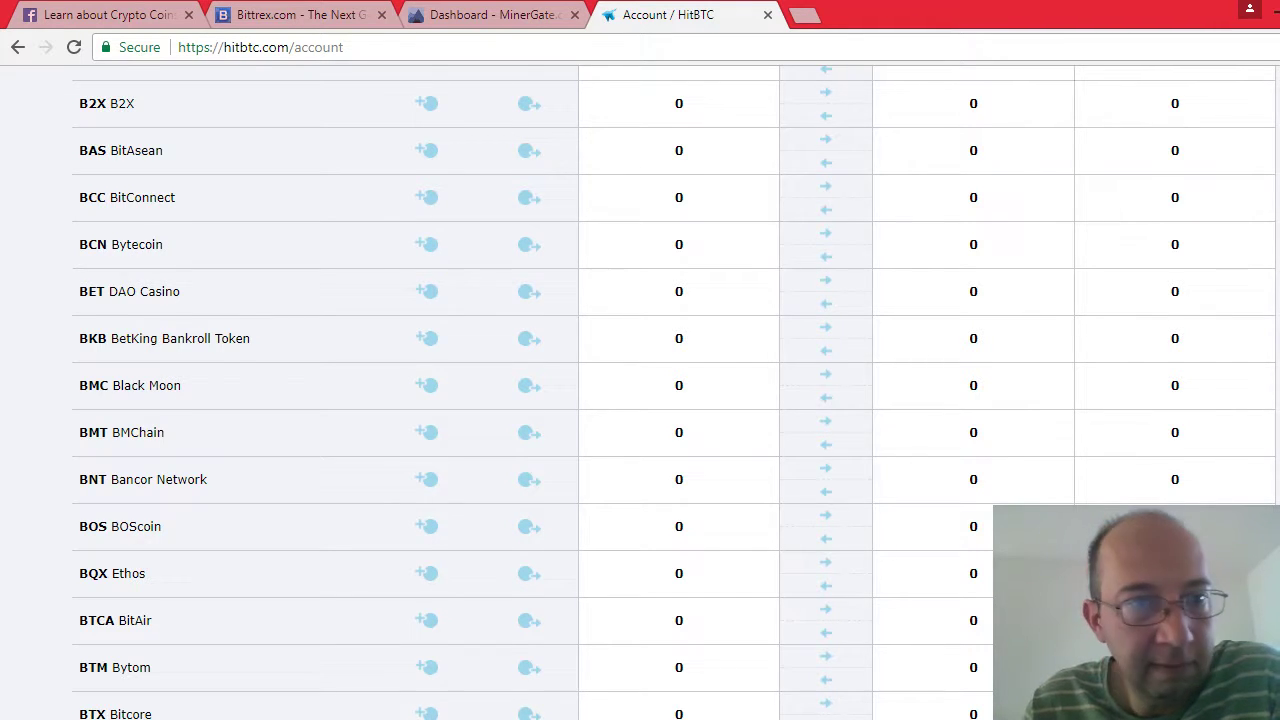
scroll(640, 393, "down", 20)
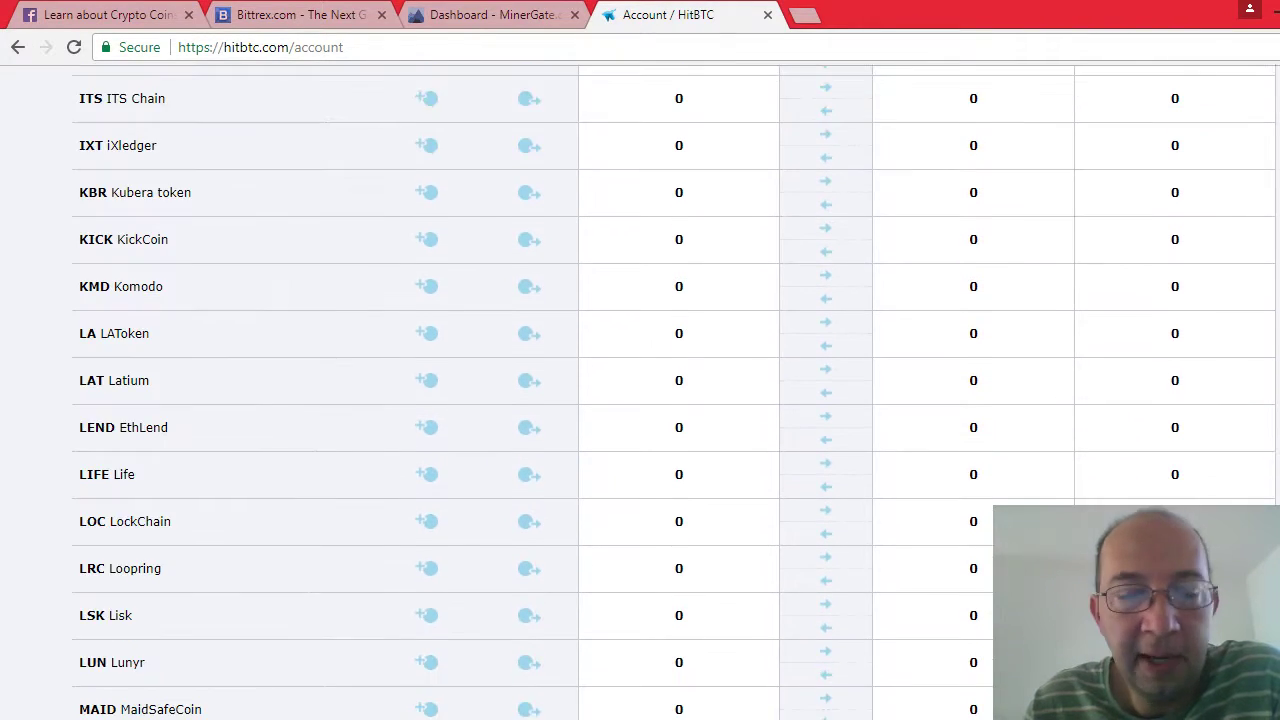
scroll(640, 393, "down", 20)
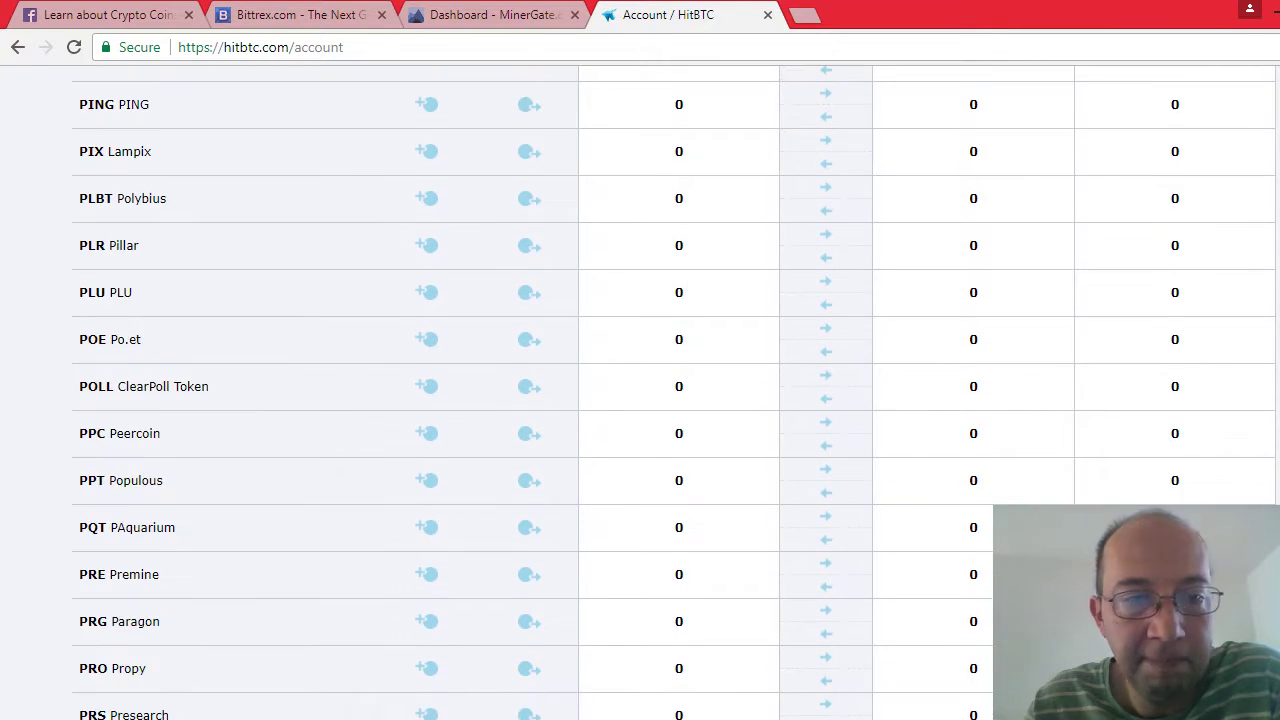
scroll(640, 393, "down", 20)
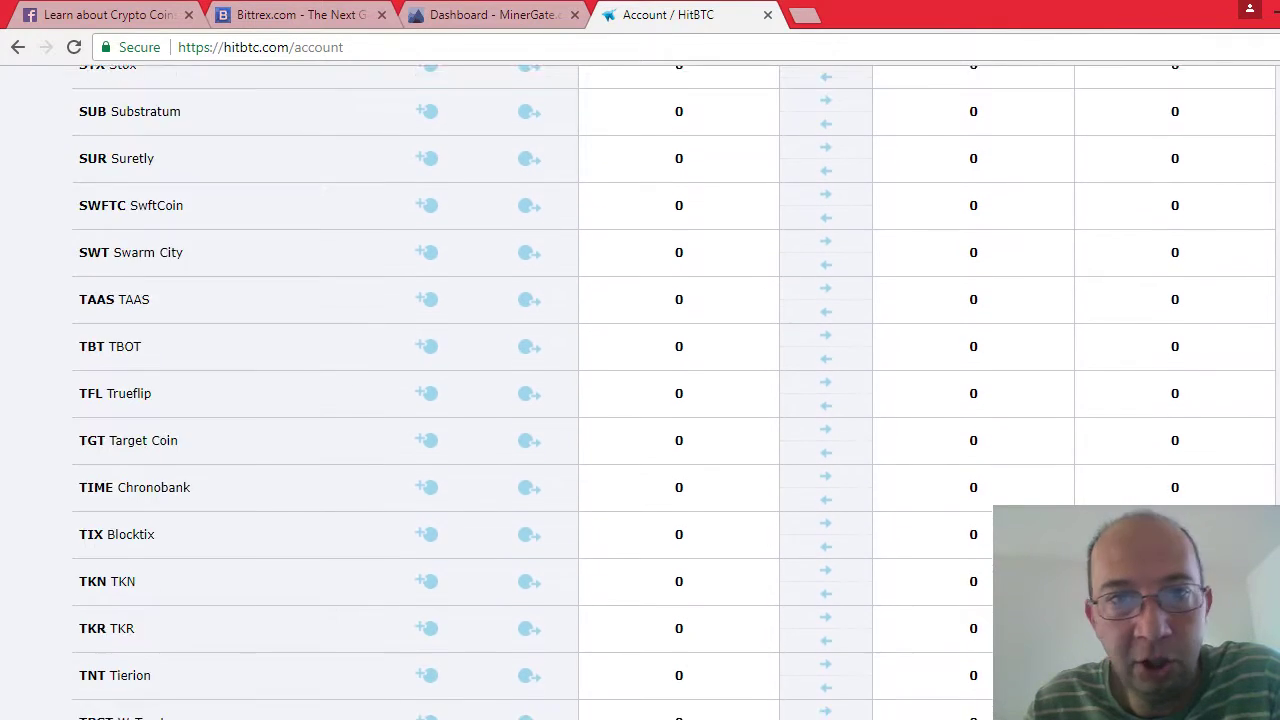
scroll(640, 393, "down", 5)
scroll(640, 393, "up", 15)
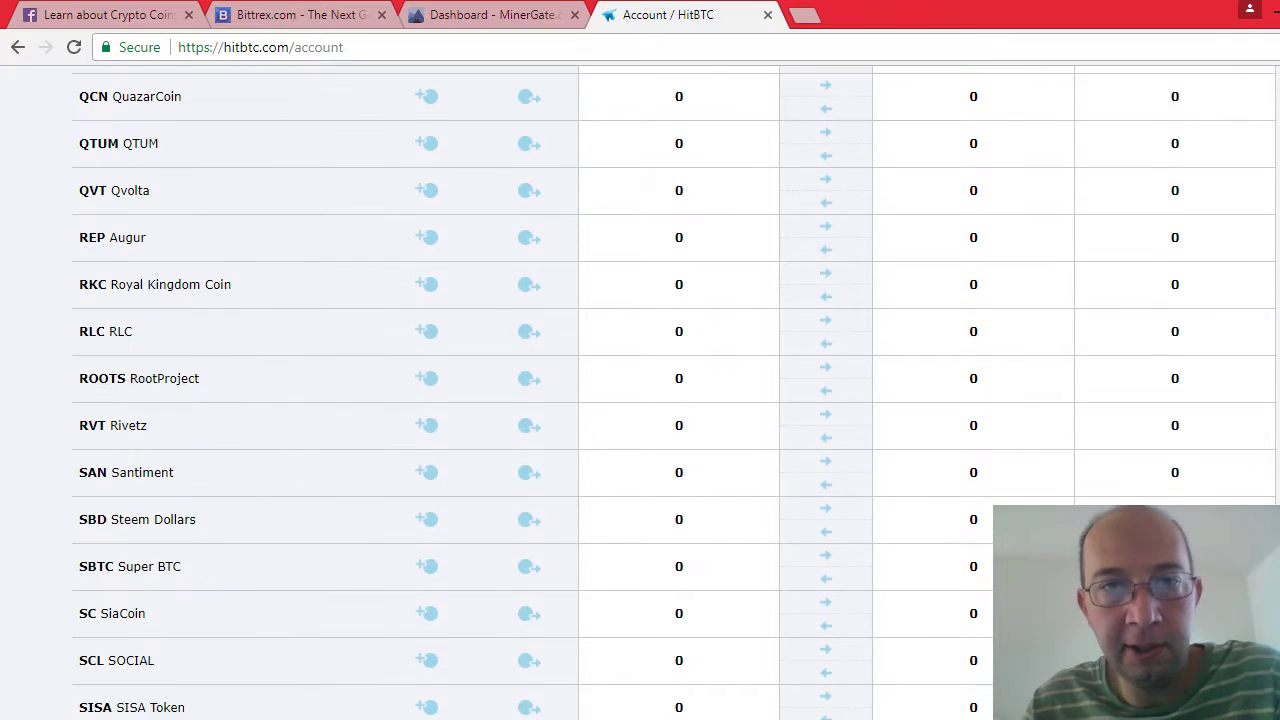
scroll(640, 393, "up", 20)
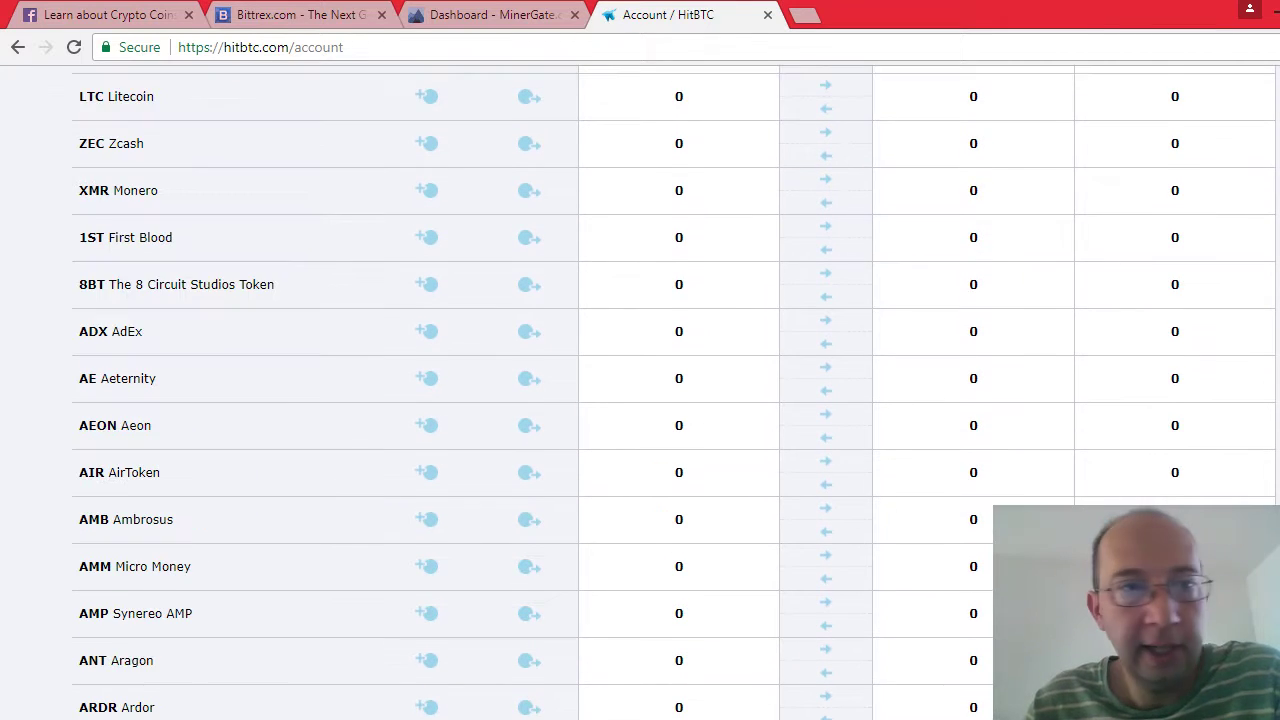
scroll(484, 300, "up", 7)
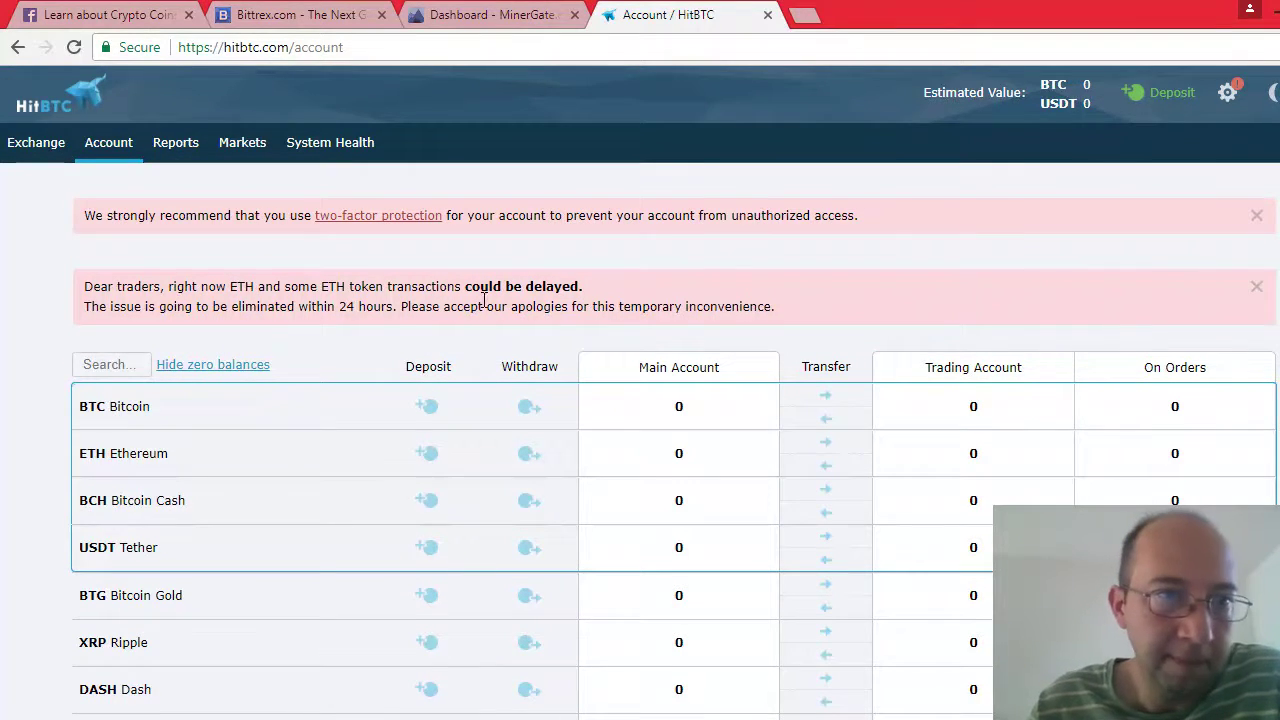
Check the mined Bytecoin on the MinerGate dashboard and return to the coin search in the HitBTC account.
left_click(129, 366)
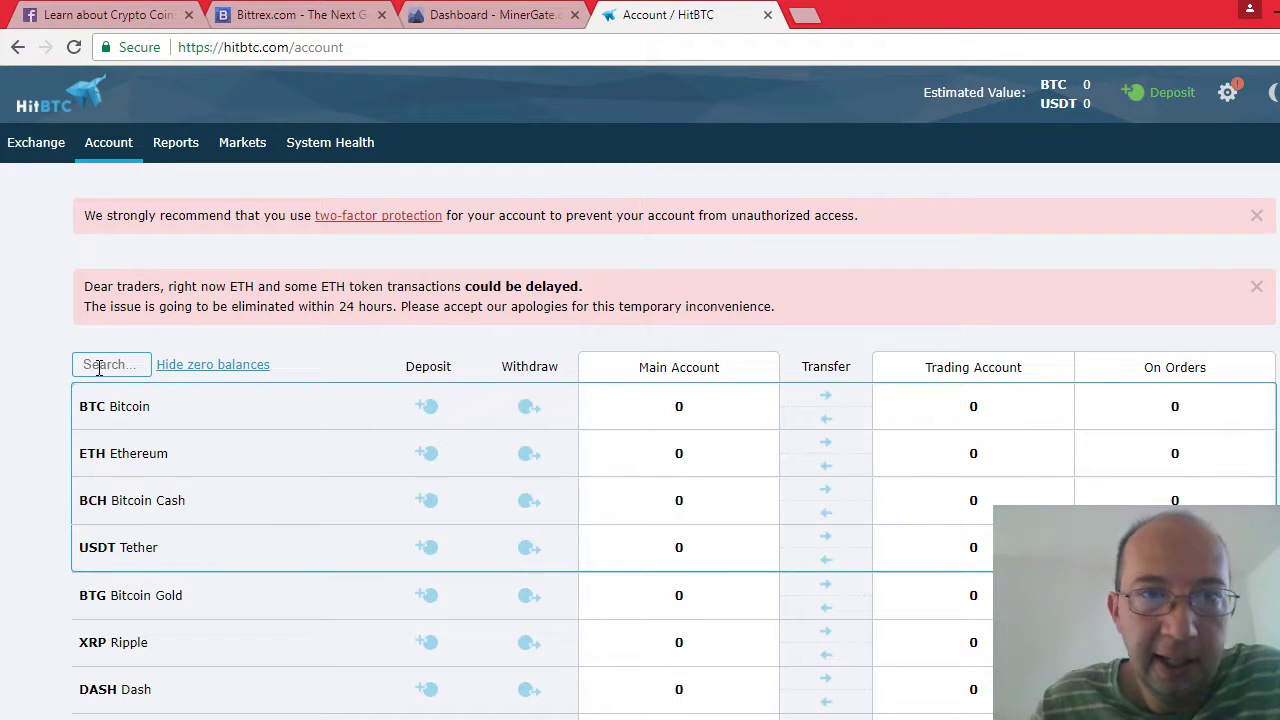
left_click(474, 18)
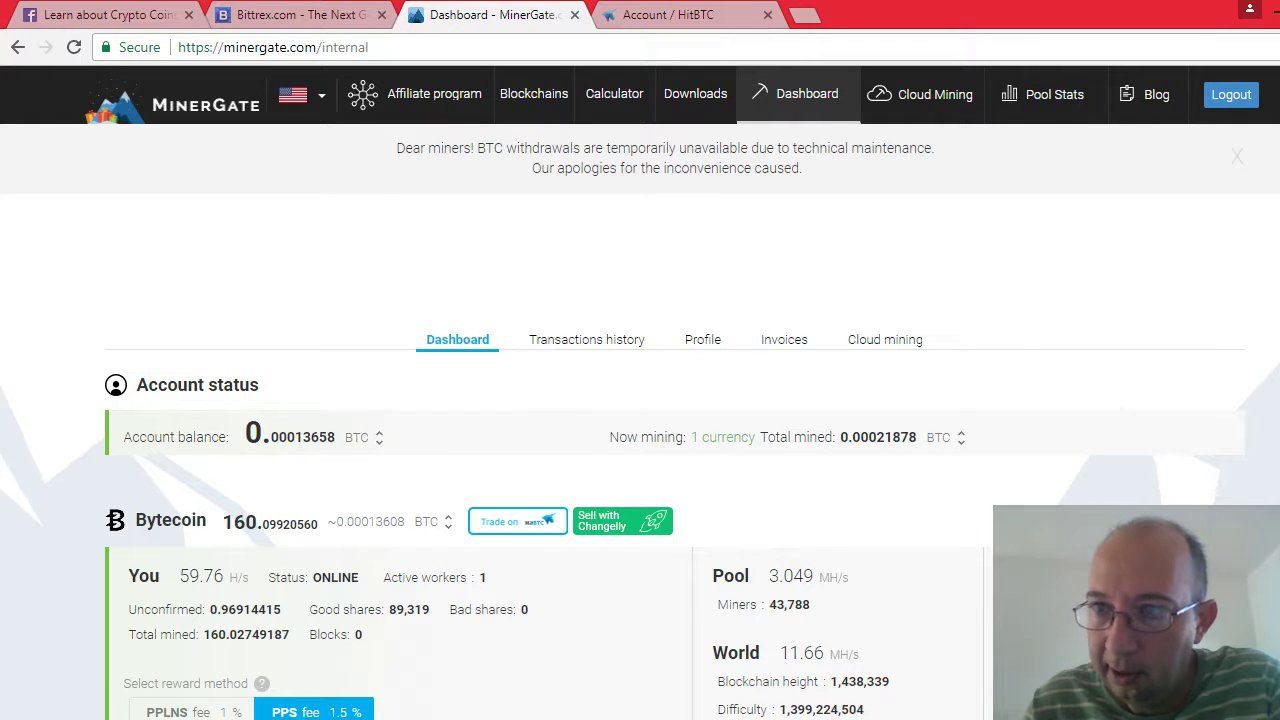
scroll(640, 400, "down", 2)
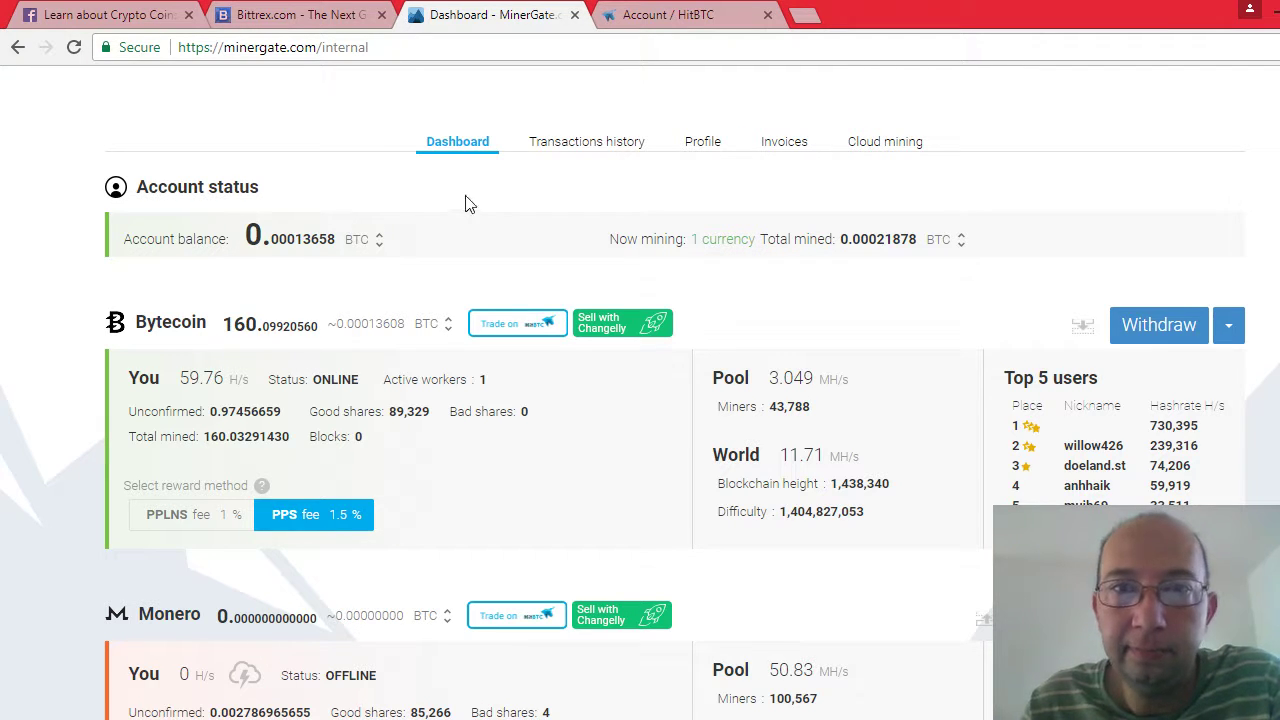
left_click(686, 16)
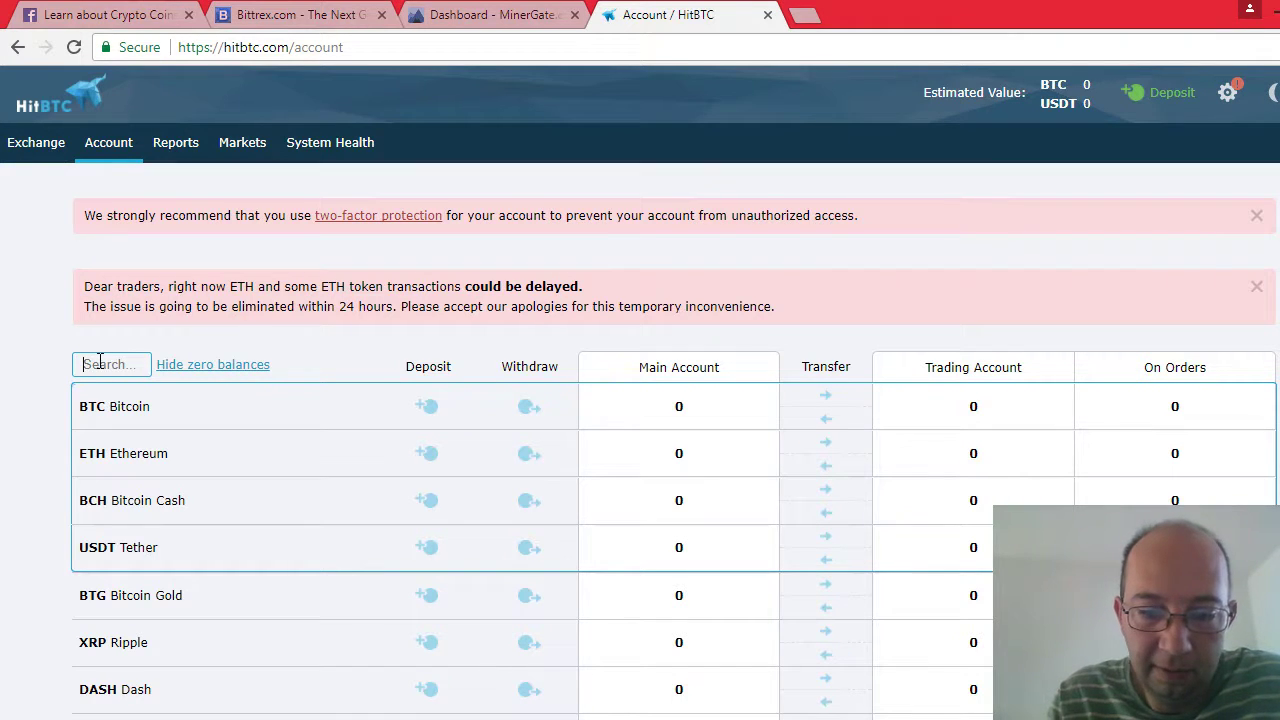
Filter the HitBTC balance list by "byte" to find Bytecoin.
type("bc")
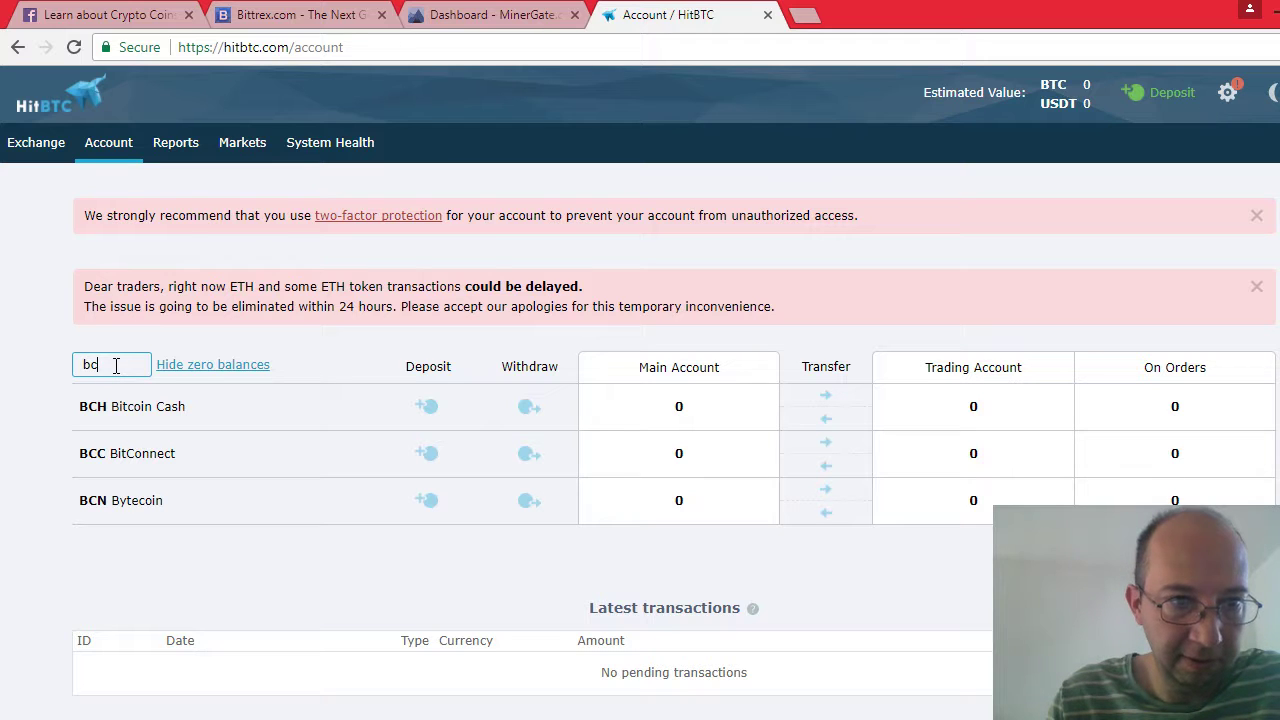
key("BackSpace")
key("BackSpace")
type("by")
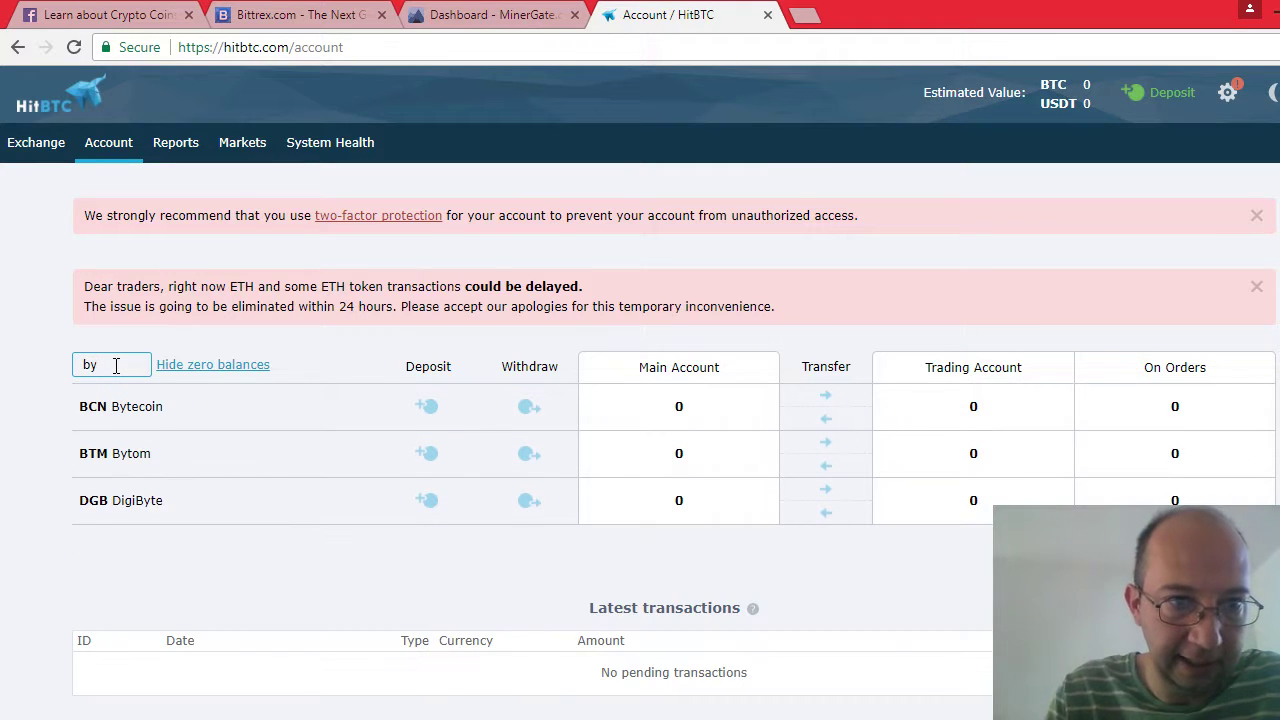
type("te")
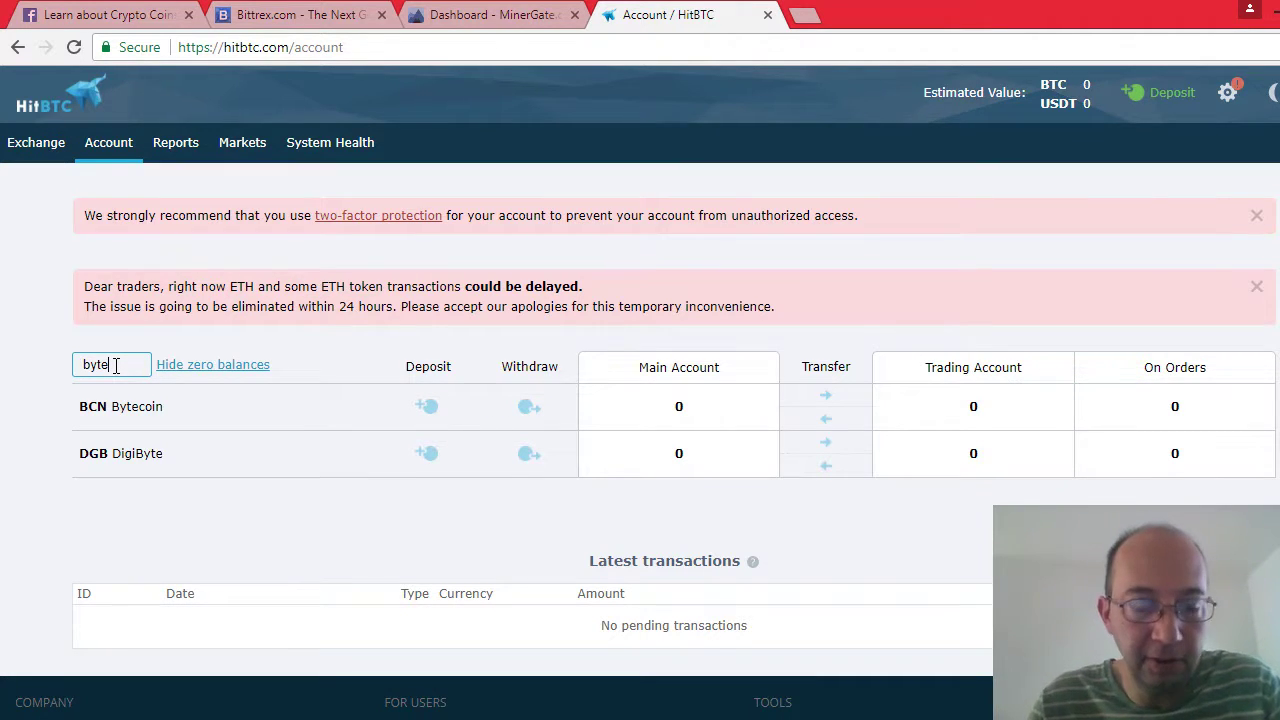
mouse_move(163, 409)
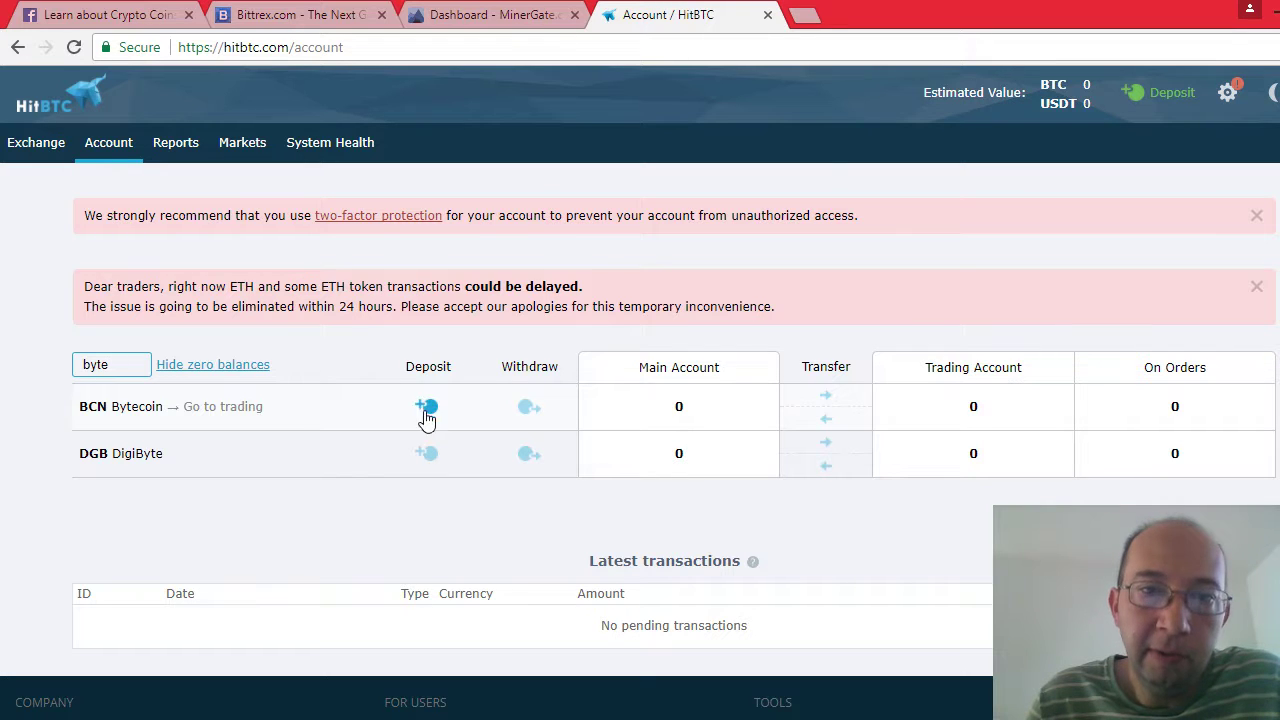
Recheck Bytecoin on the MinerGate dashboard, and copy the Bytecoin deposit wallet address from the HitBTC account.
left_click(518, 20)
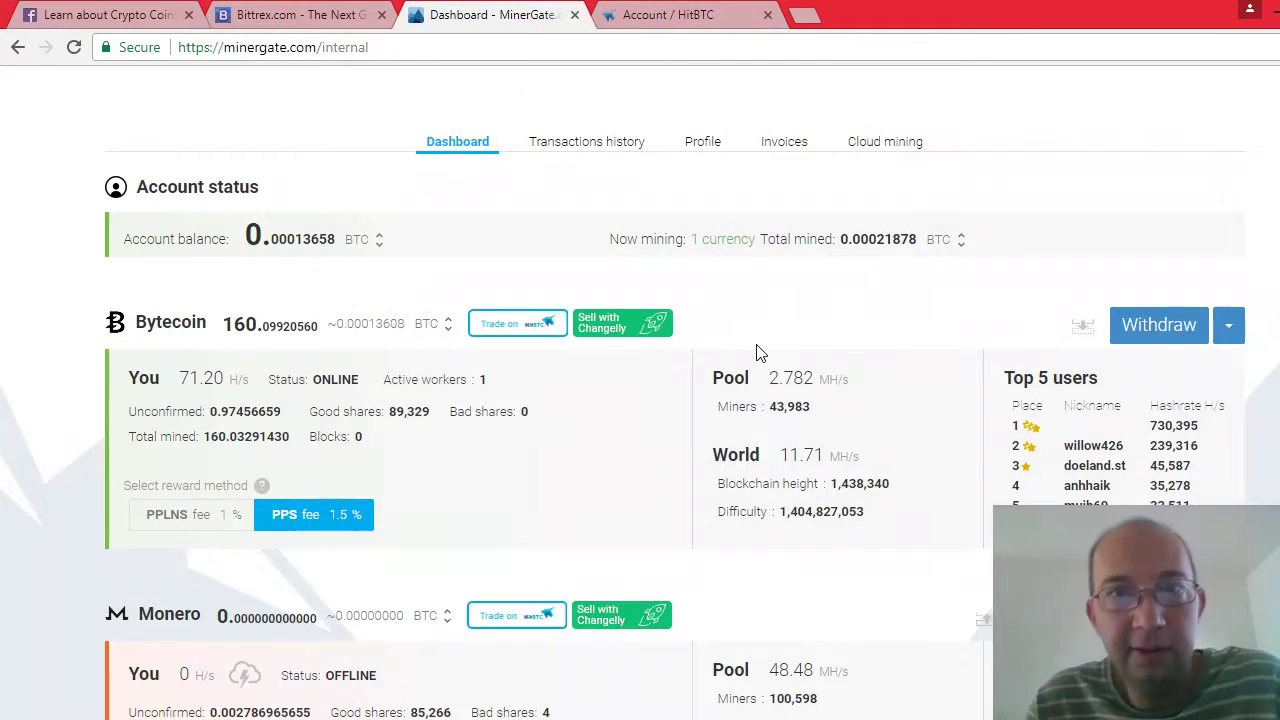
left_click(697, 16)
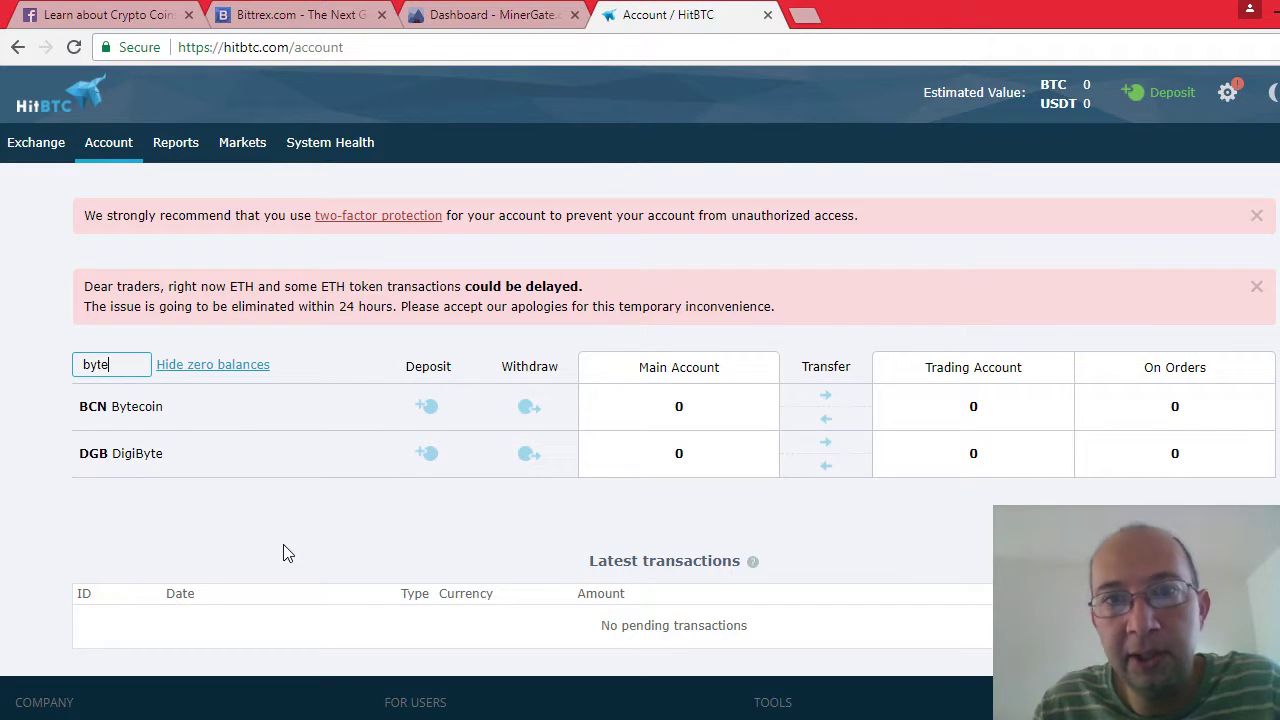
left_click(427, 406)
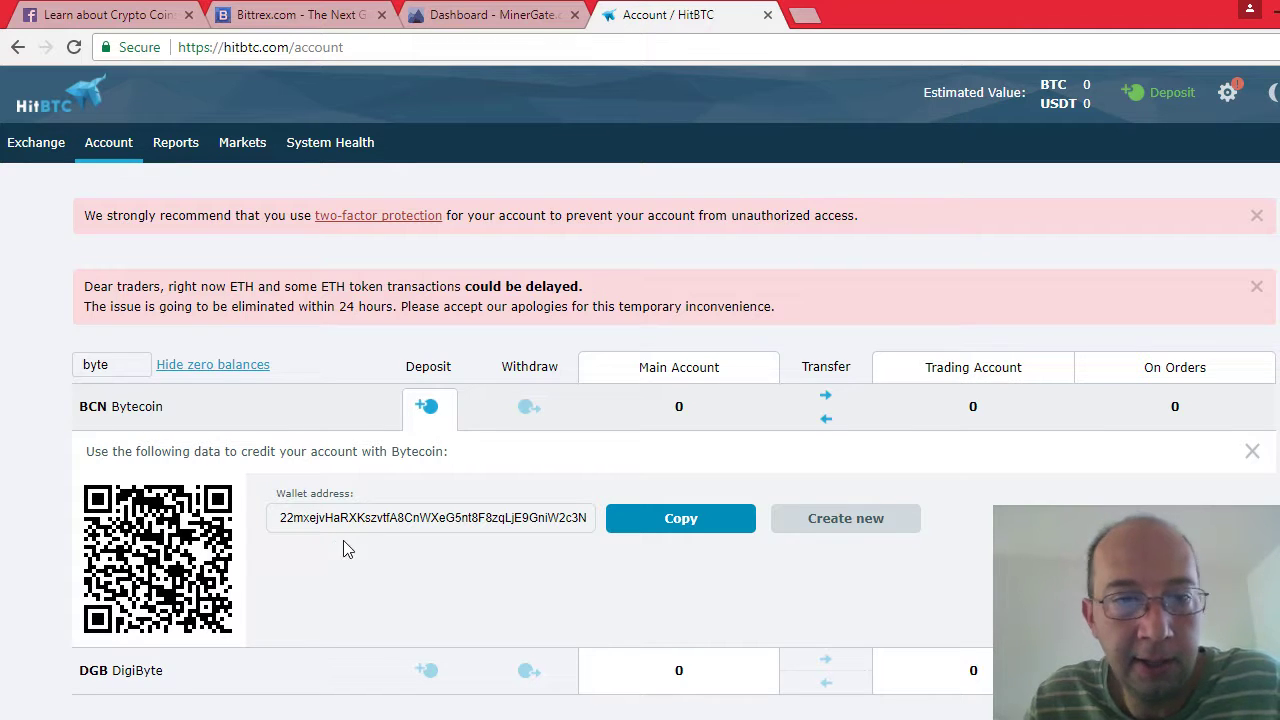
left_click(667, 533)
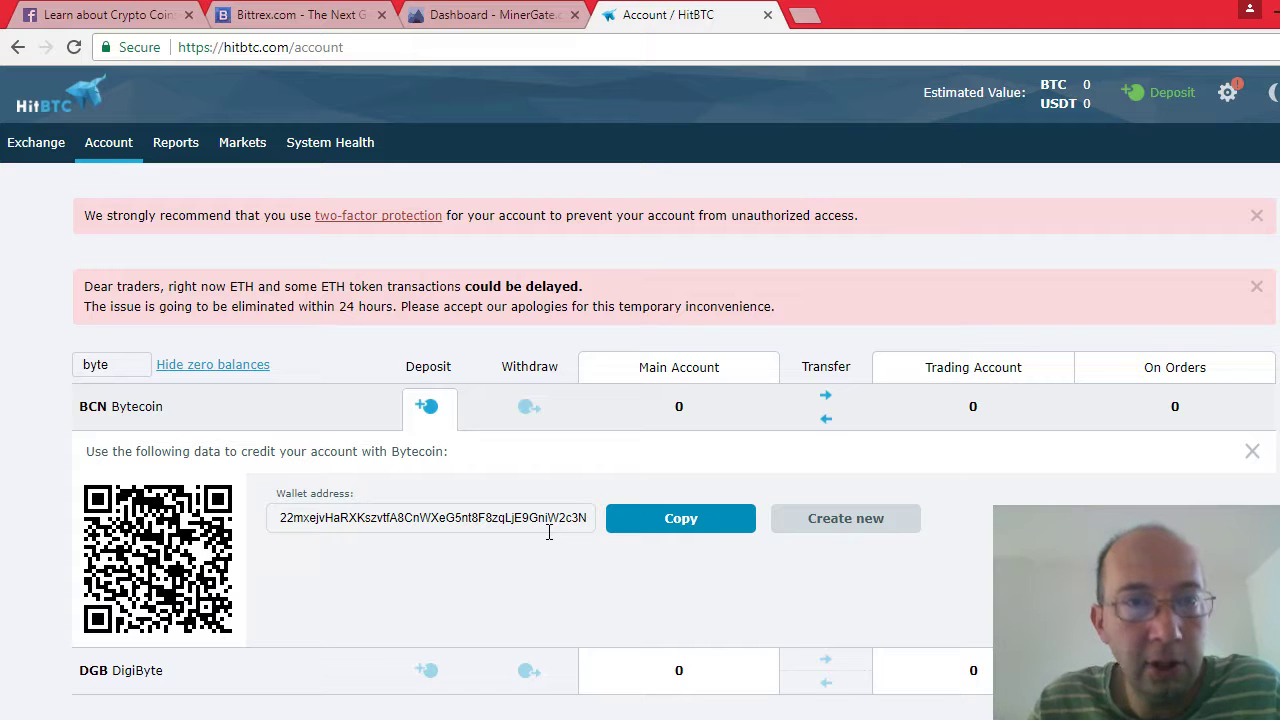
Switch to MinerGate, start a Bytecoin withdrawal and paste the copied HitBTC deposit address as its wallet address.
left_click(478, 16)
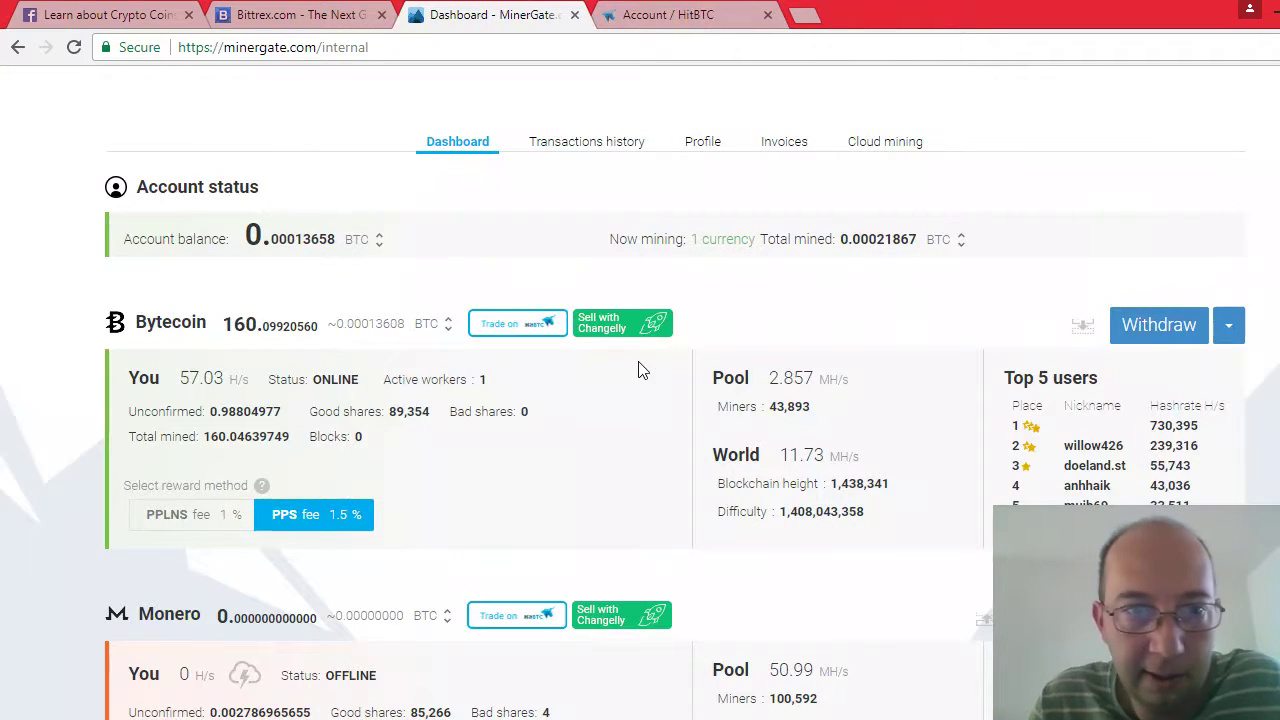
left_click(1150, 328)
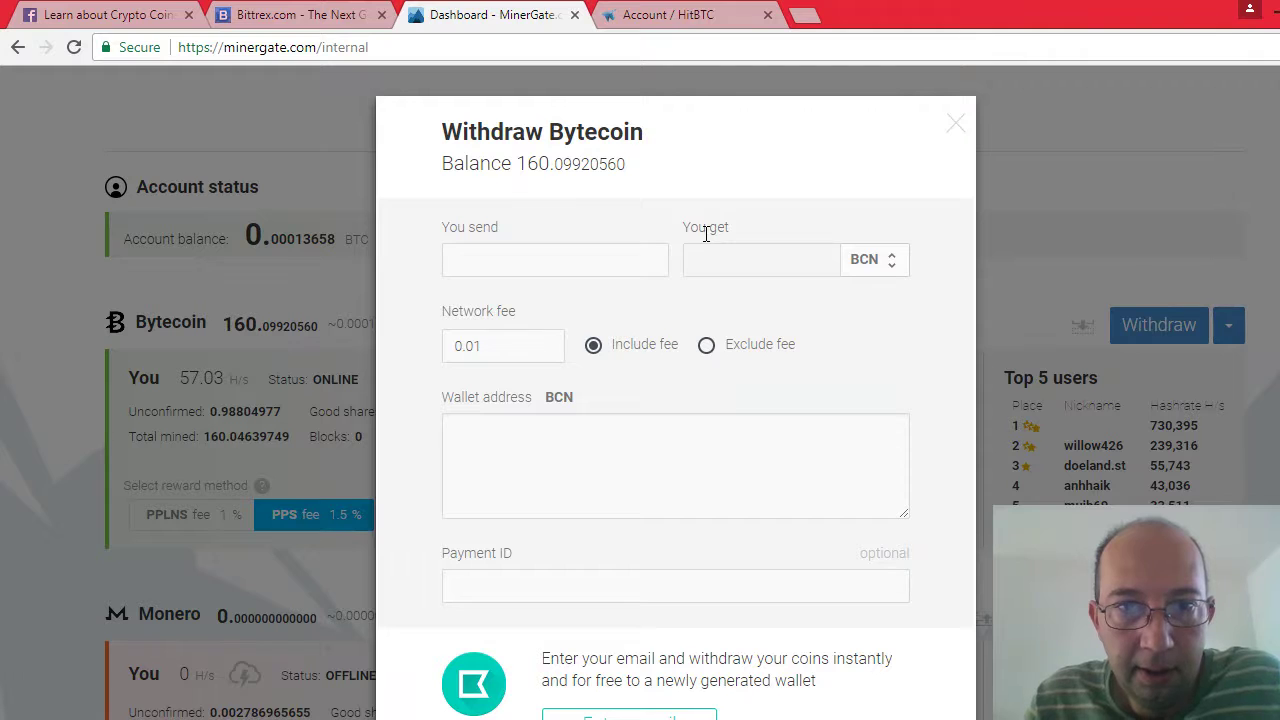
left_click(527, 435)
key("ctrl+v")
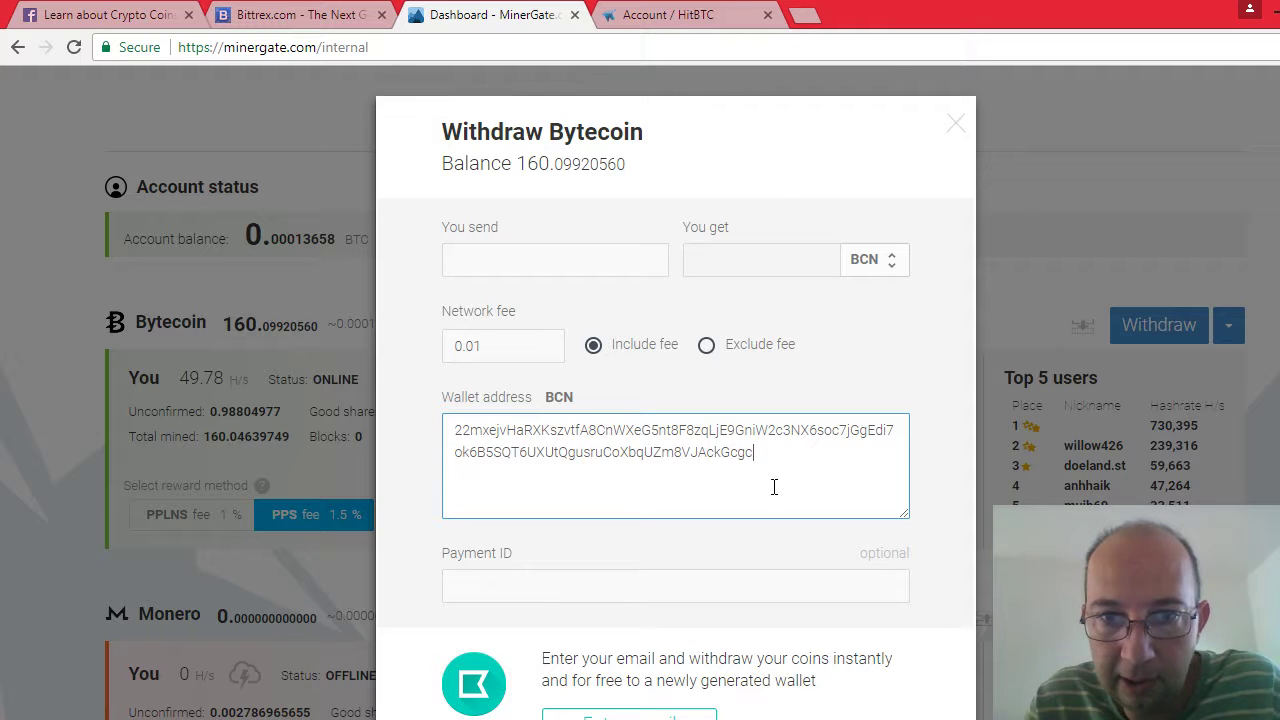
Compare the Bytecoin deposit address on HitBTC with the wallet address pasted in the MinerGate withdrawal form.
left_click(658, 19)
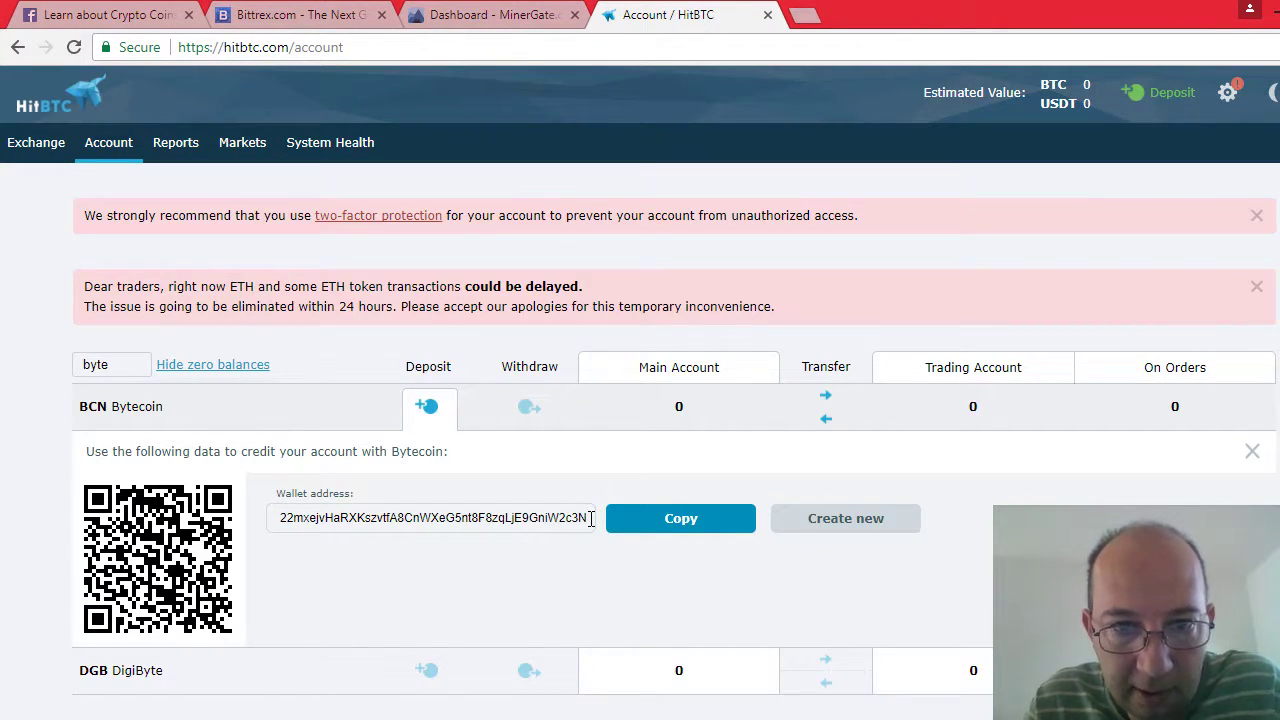
left_click_drag(591, 518, 351, 530)
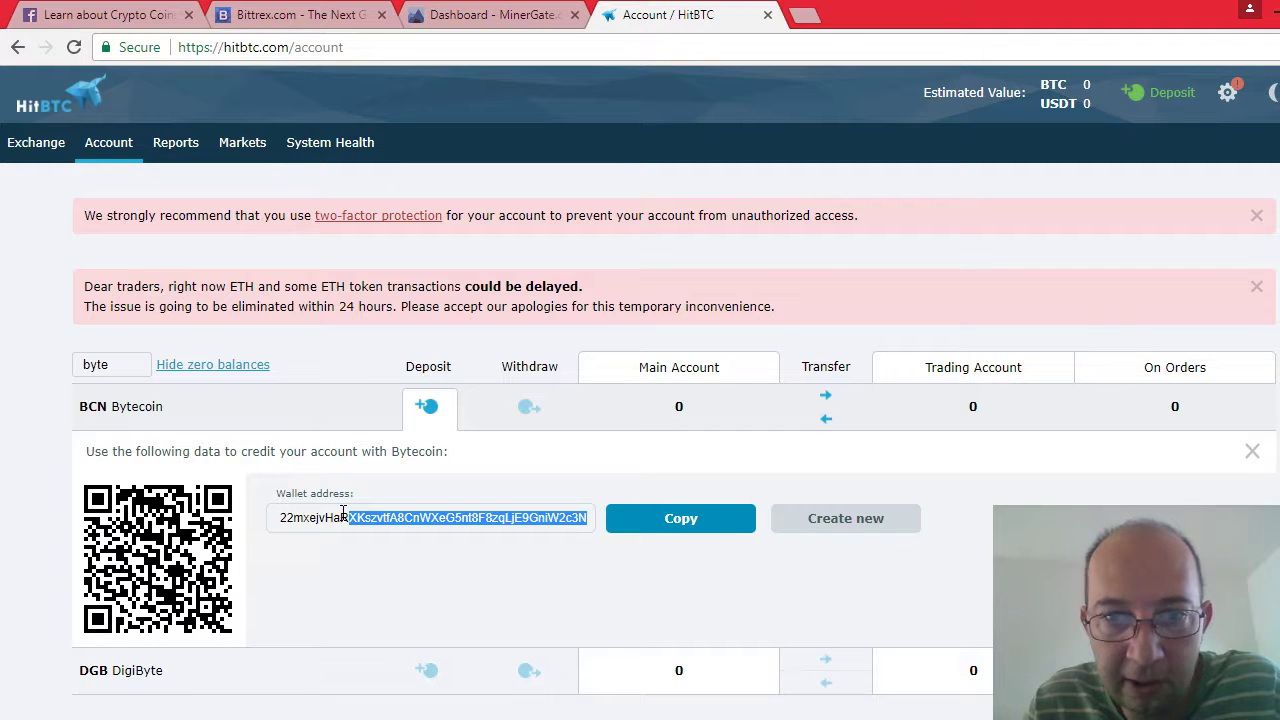
left_click(503, 18)
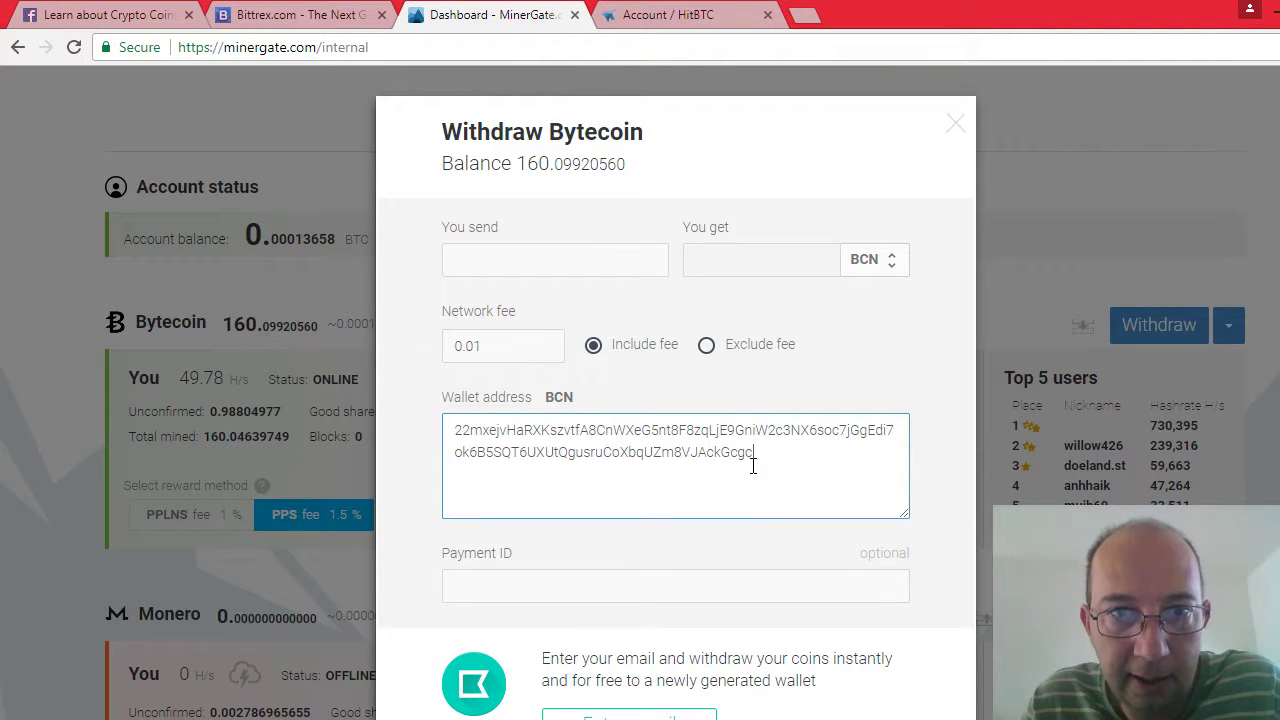
Set the amount to send in the Bytecoin withdrawal to 160.
left_click(540, 262)
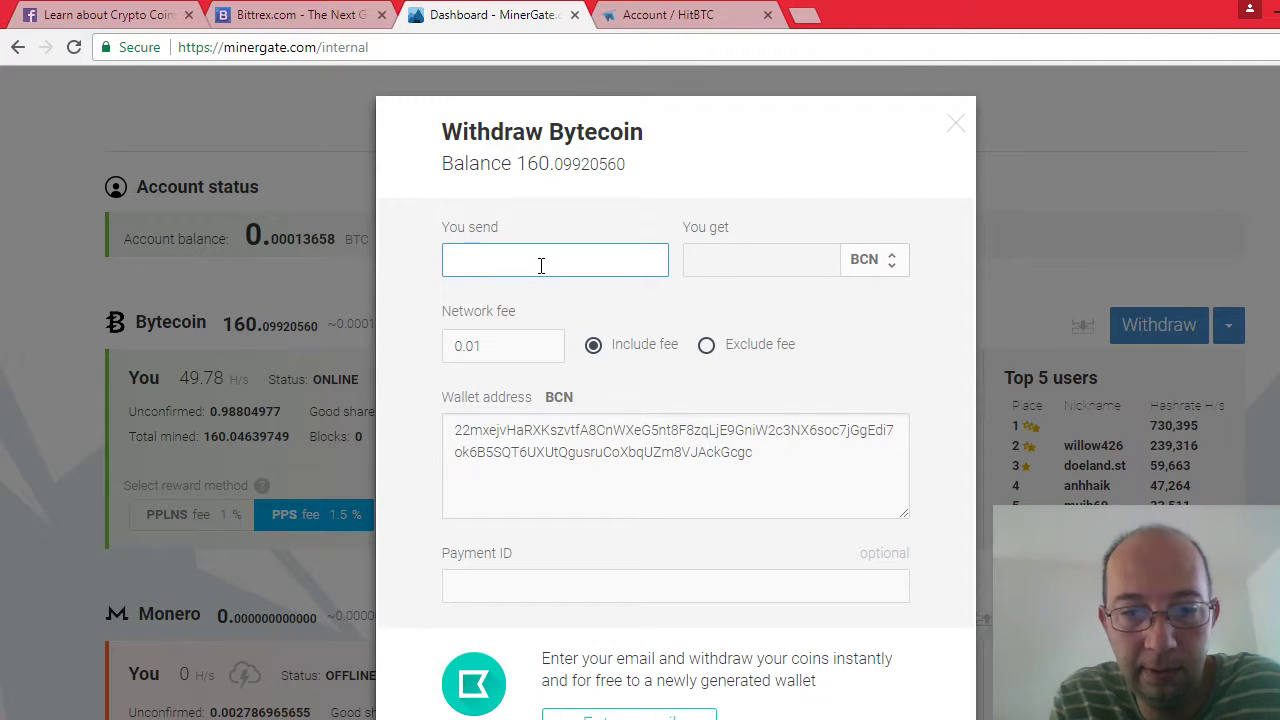
type("160")
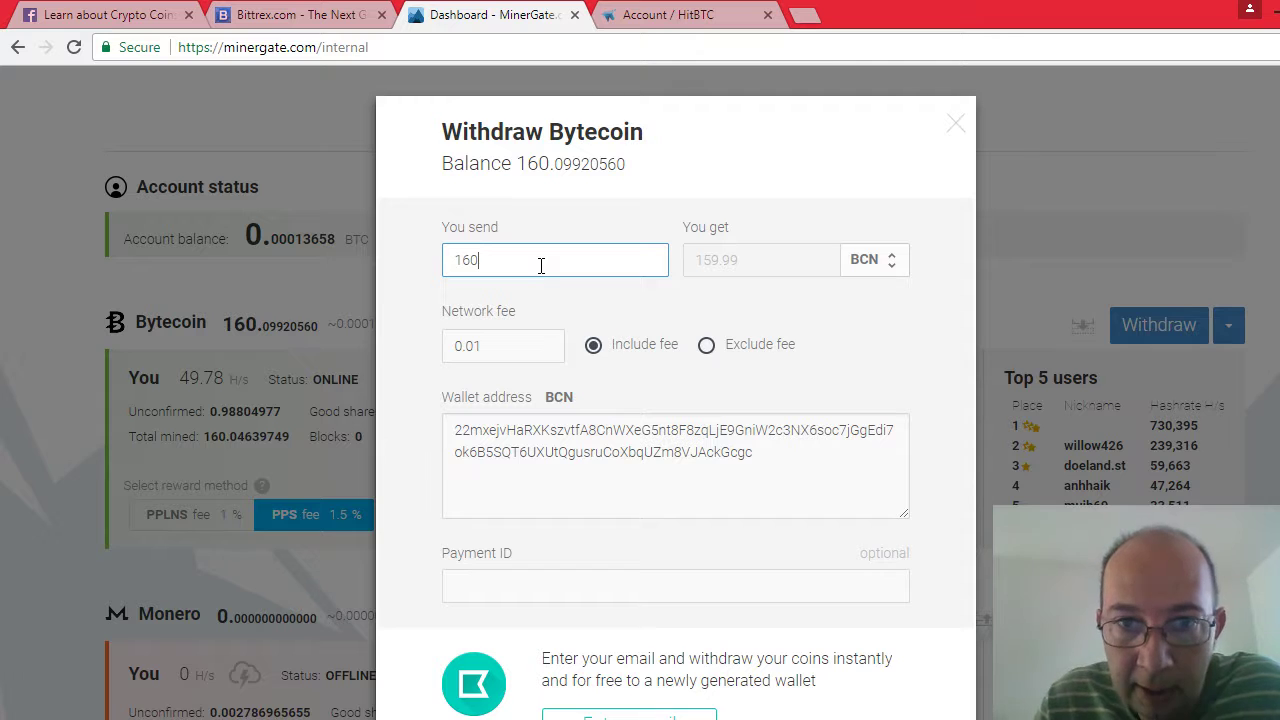
left_click(575, 305)
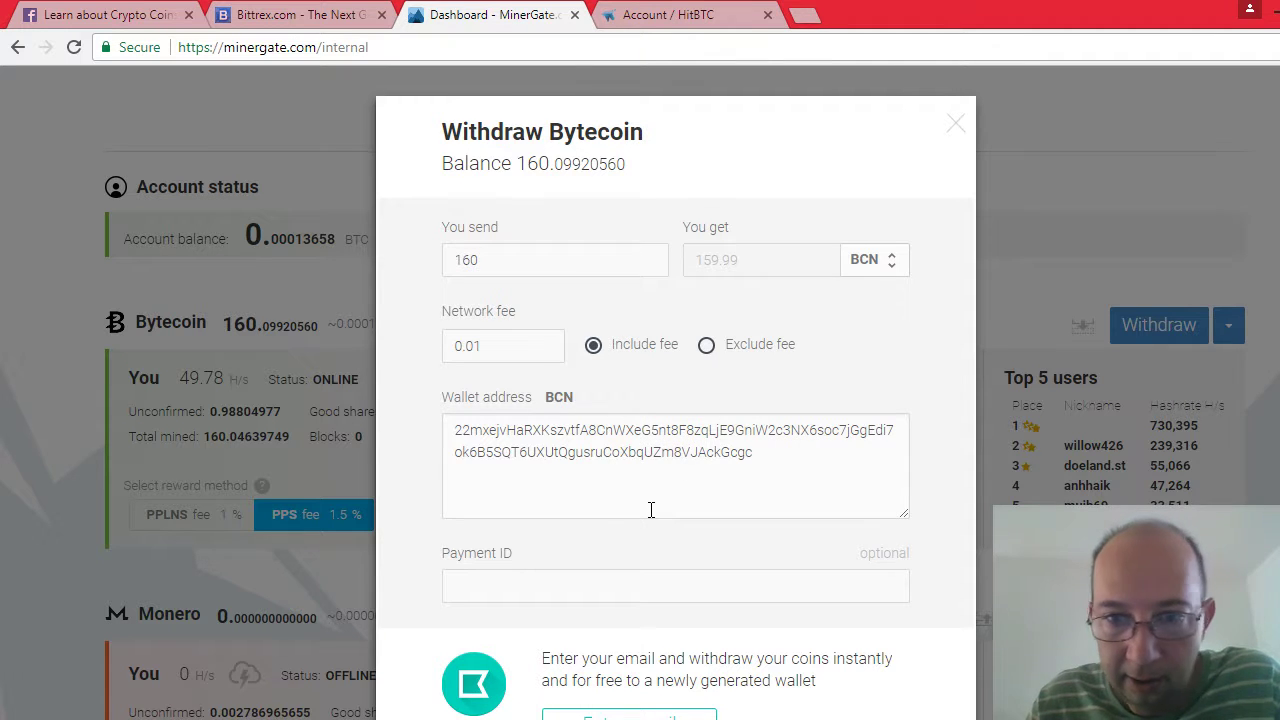
Enter Hitbtc as the payment ID of the Bytecoin withdrawal and review the completed form.
left_click(494, 585)
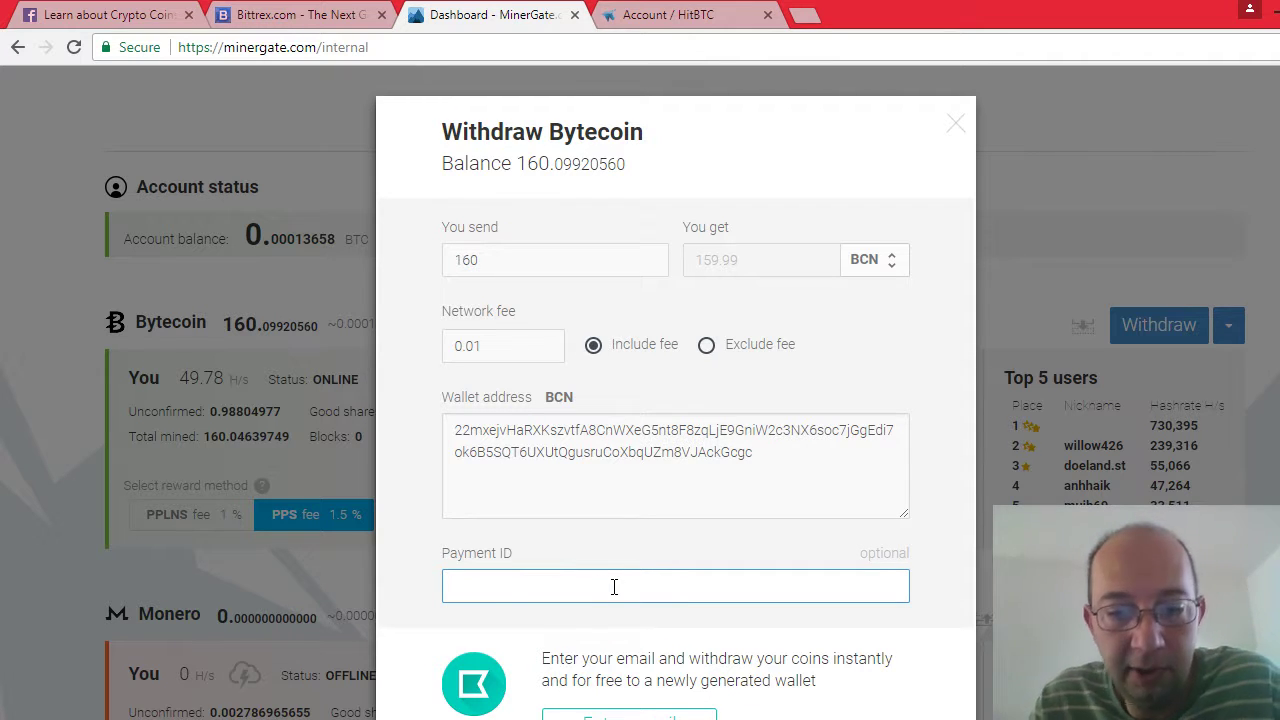
type("Hitbtc")
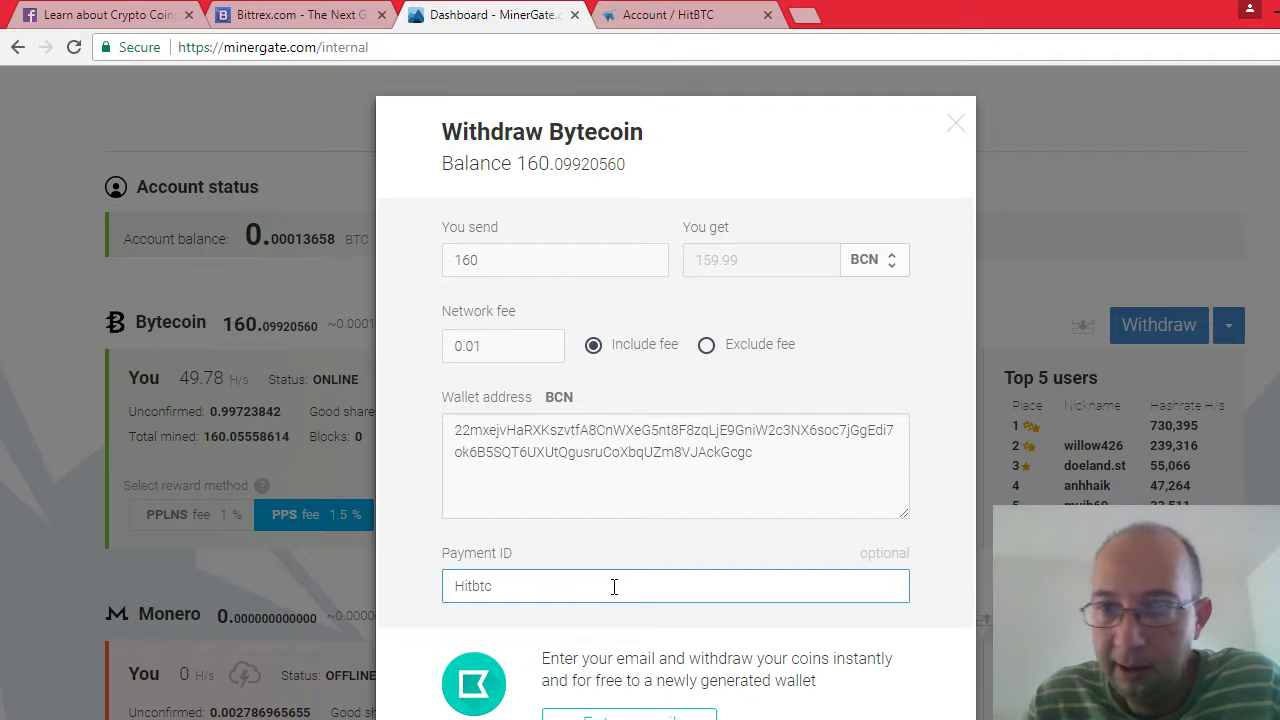
key("Tab")
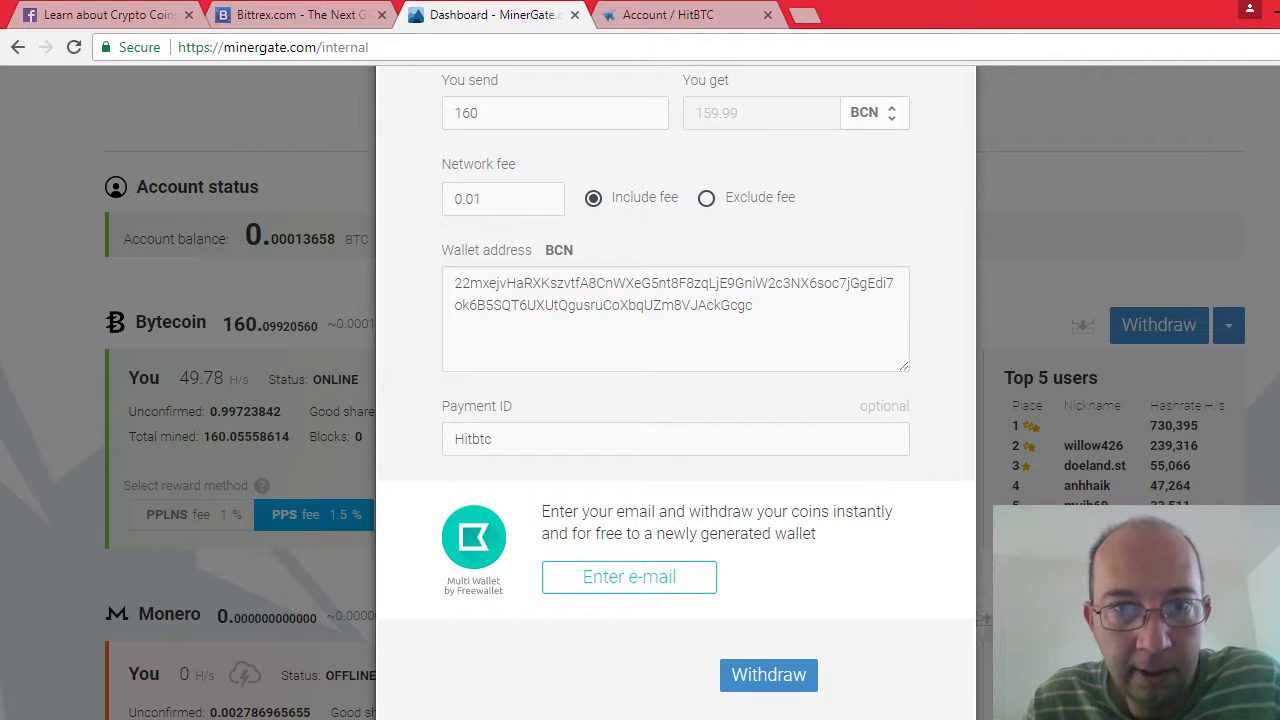
scroll(676, 400, "up", 3)
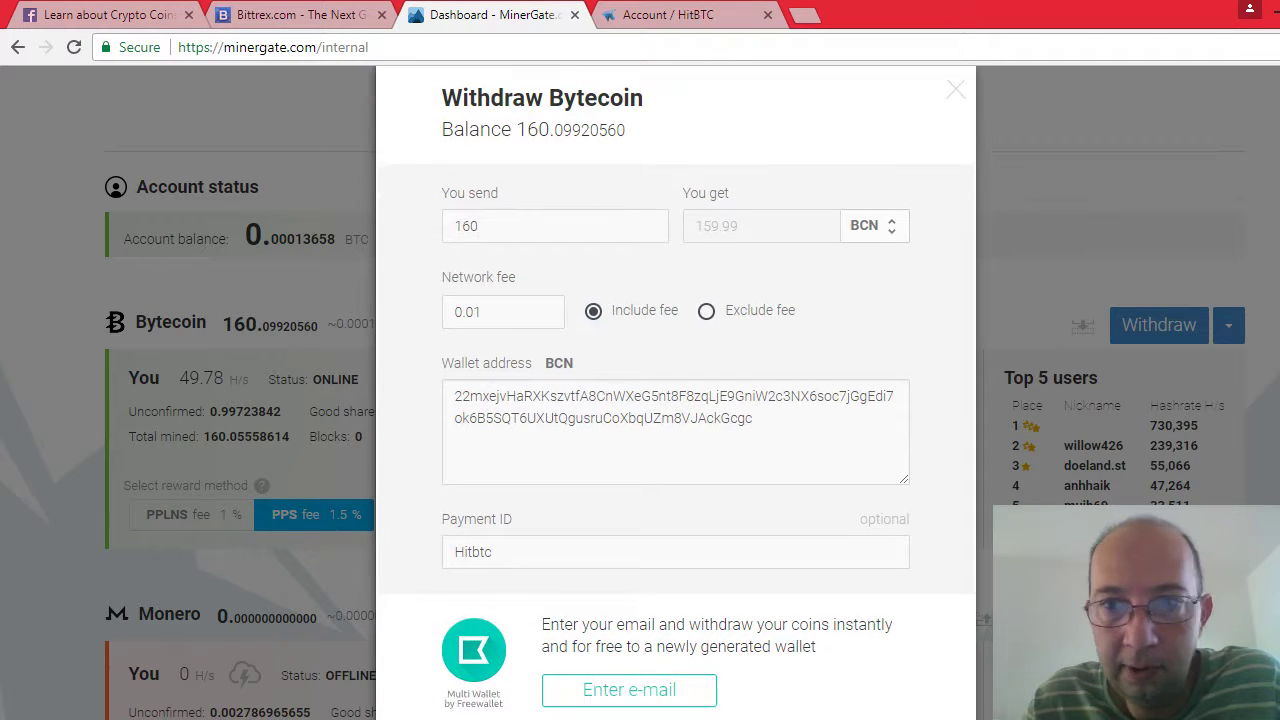
scroll(676, 400, "down", 2)
scroll(615, 545, "down", 1)
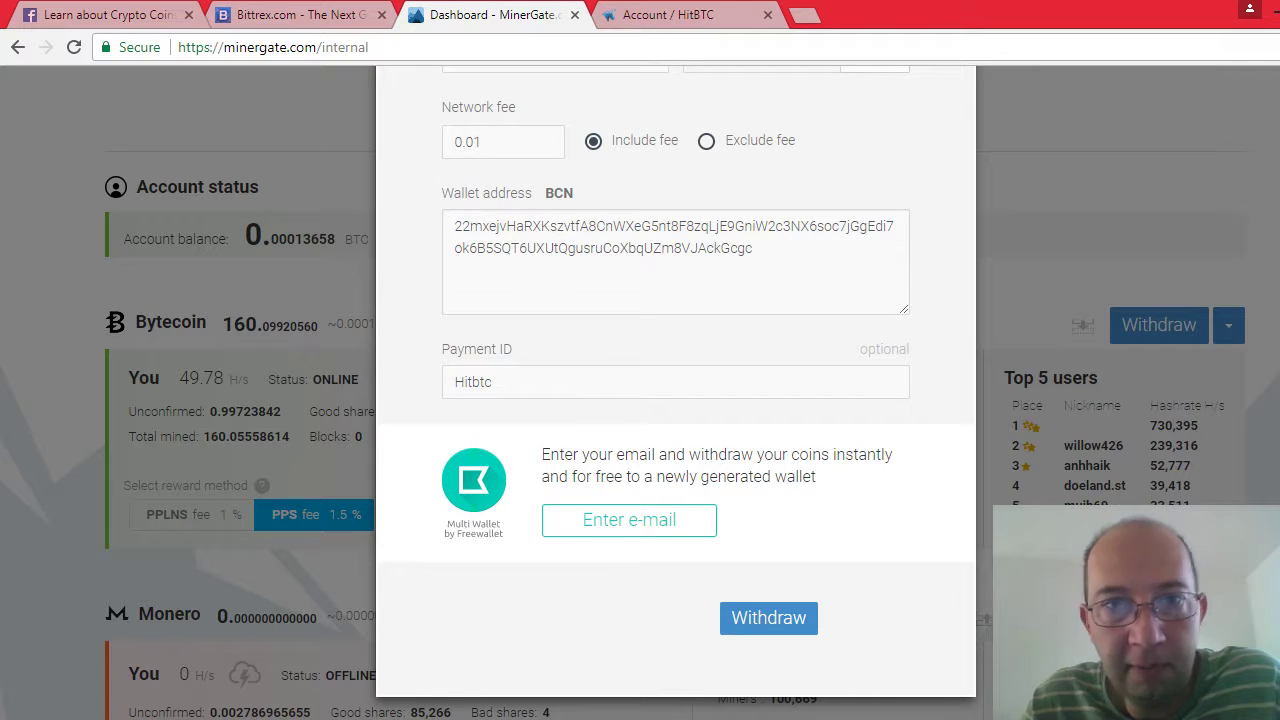
scroll(676, 400, "up", 1)
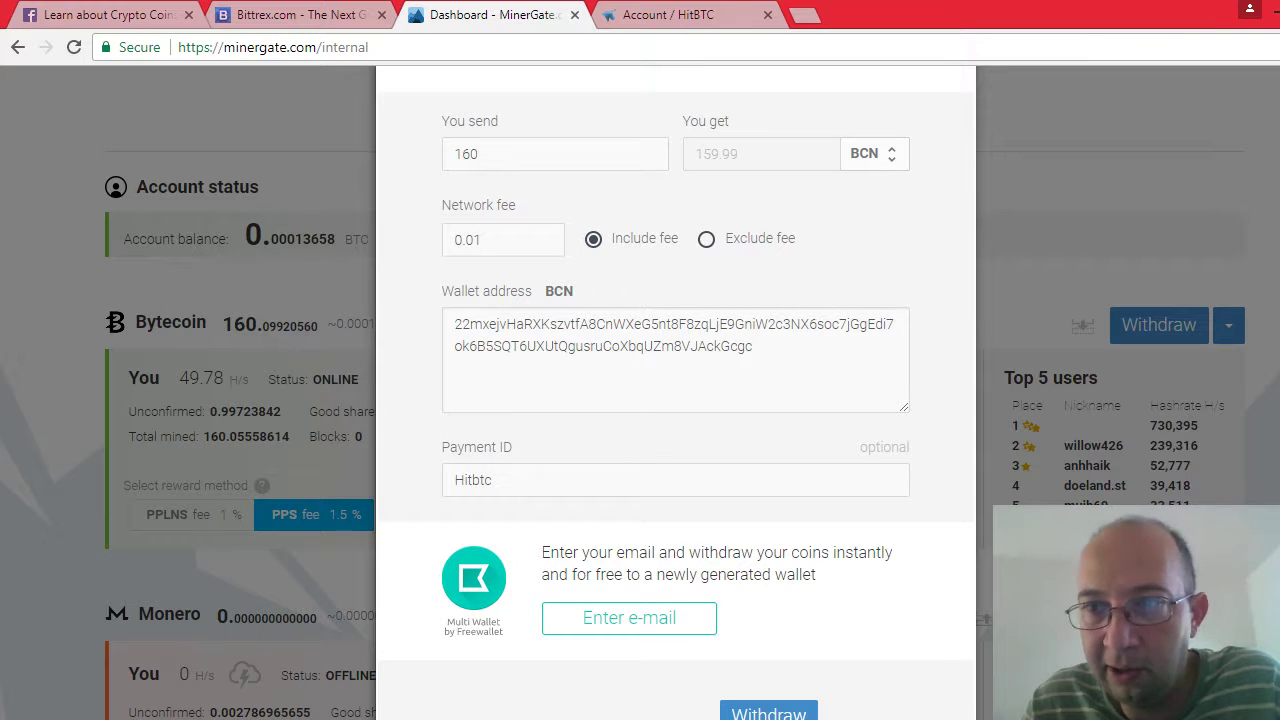
scroll(676, 400, "down", 1)
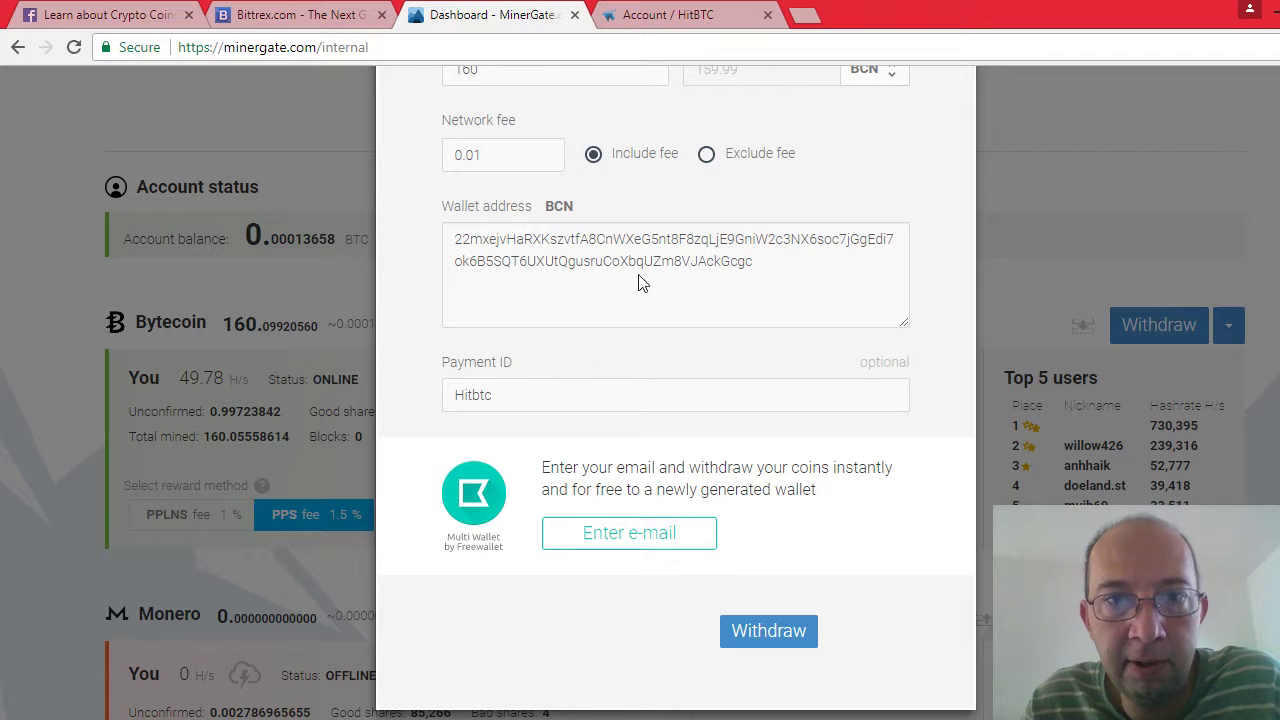
Try to submit the Bytecoin withdrawal, and clear its optional payment ID.
left_click(765, 633)
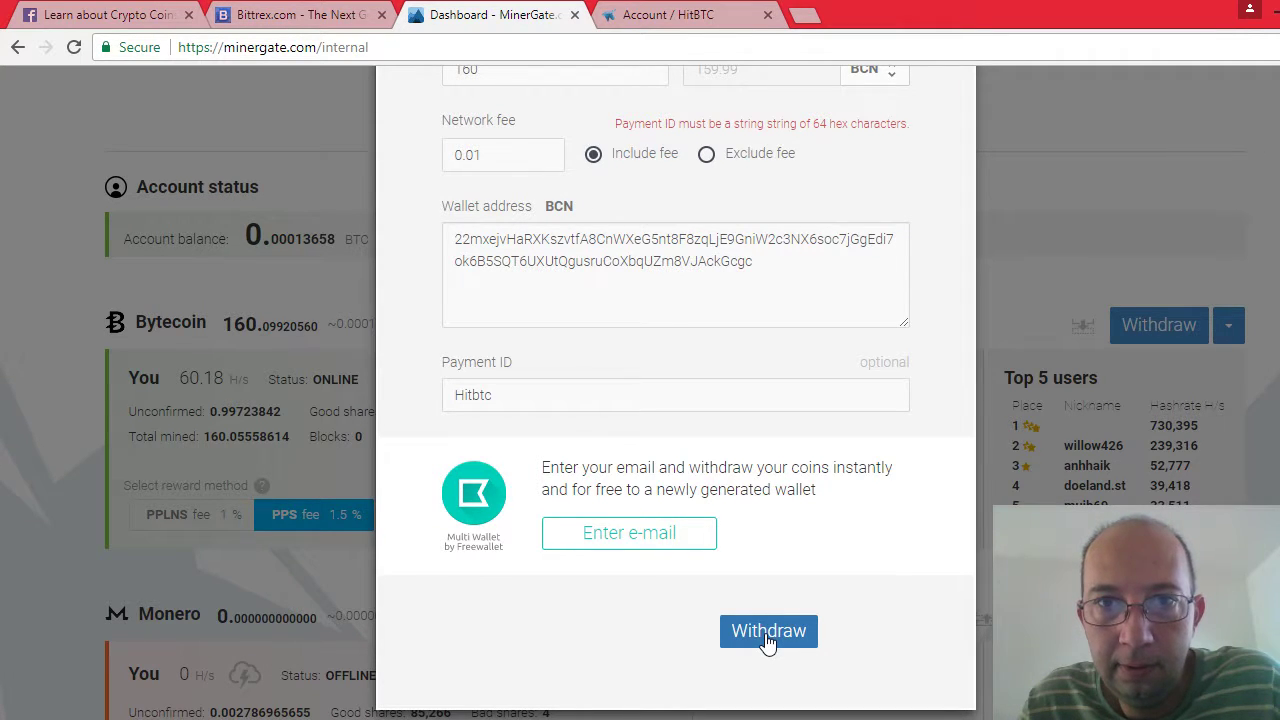
left_click(507, 393)
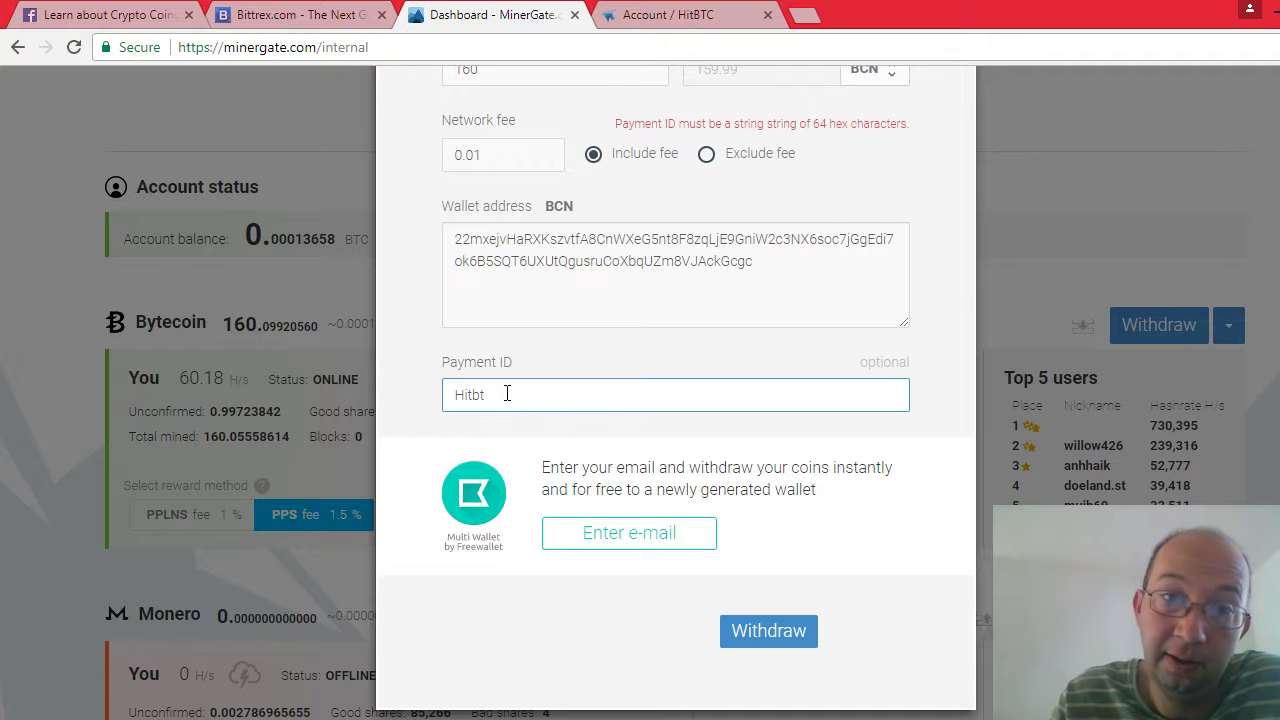
key("BackSpace")
key("BackSpace")
key("BackSpace")
key("BackSpace")
key("BackSpace")
key("BackSpace")
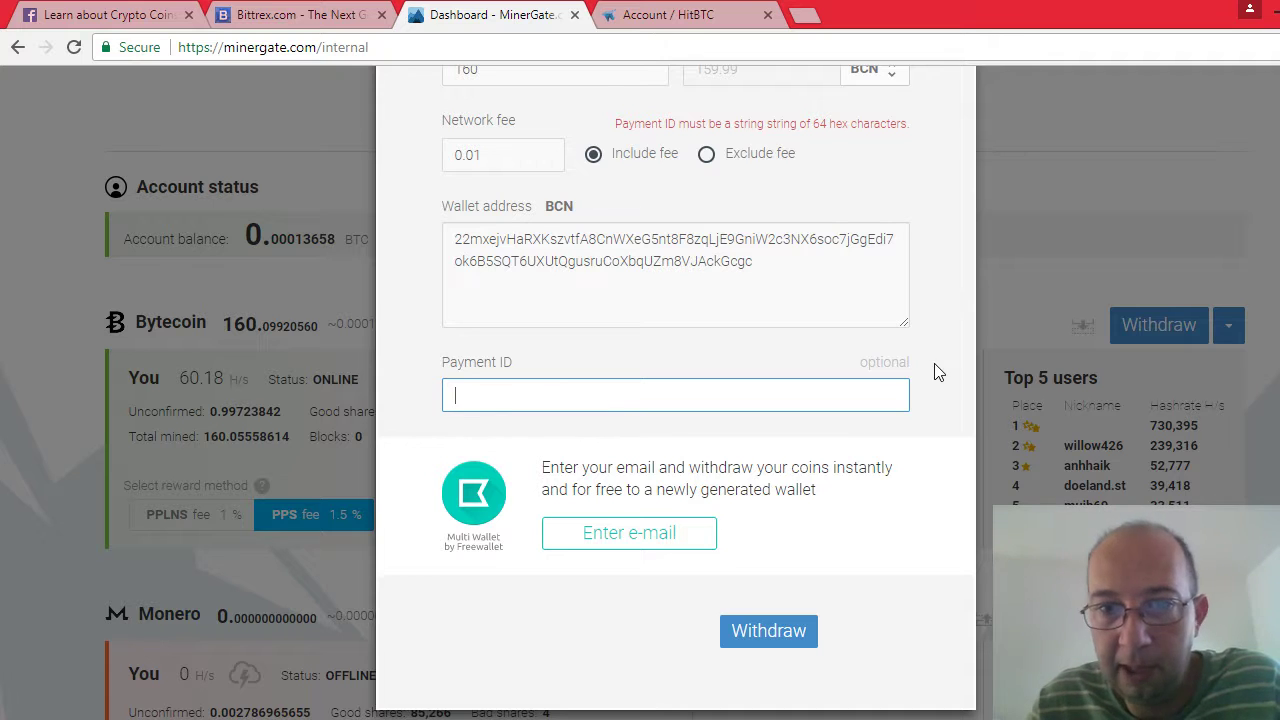
left_click(936, 430)
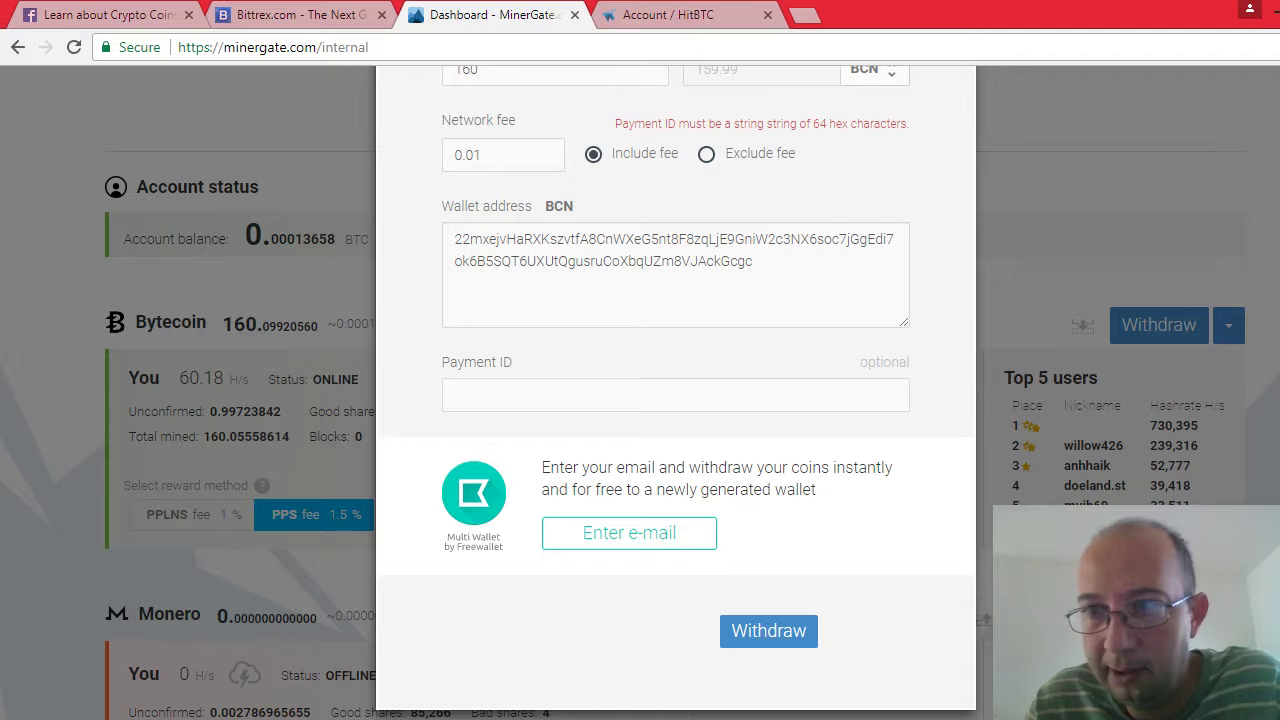
Review the Bytecoin withdrawal form and submit the 160 BCN withdrawal without a payment ID.
scroll(676, 393, "up", 2)
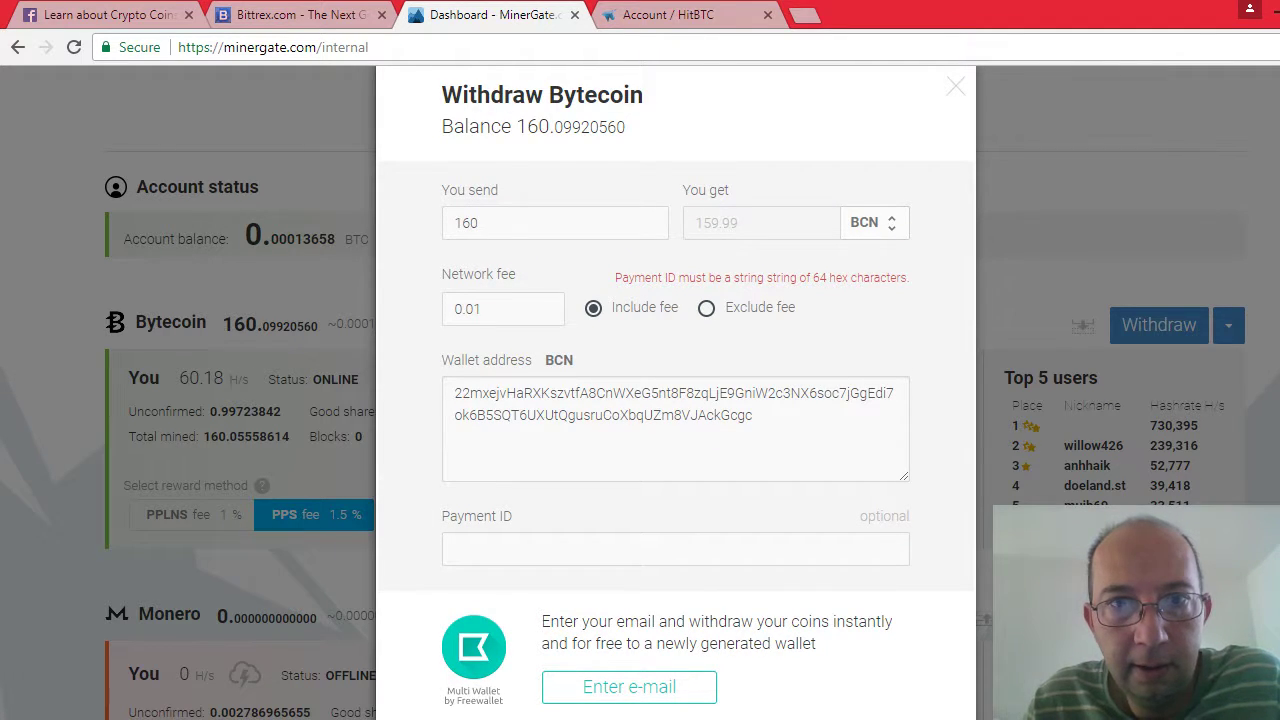
scroll(676, 393, "up", 1)
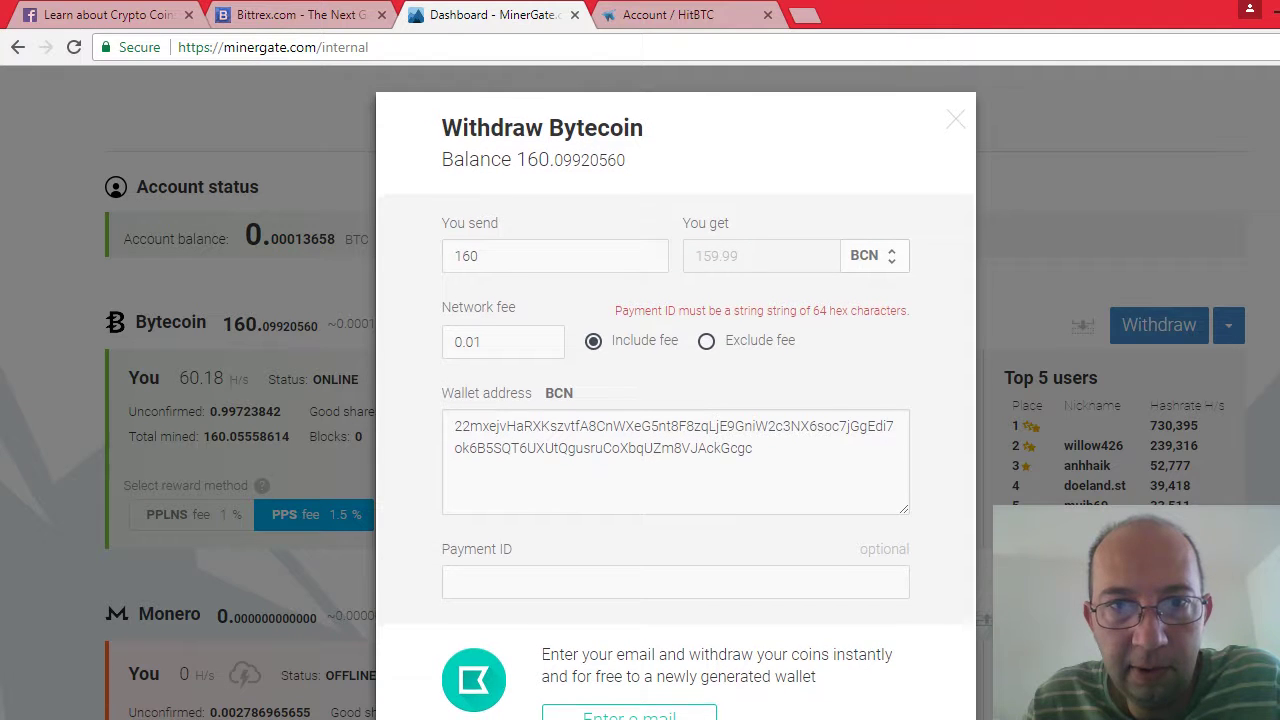
scroll(676, 393, "down", 2)
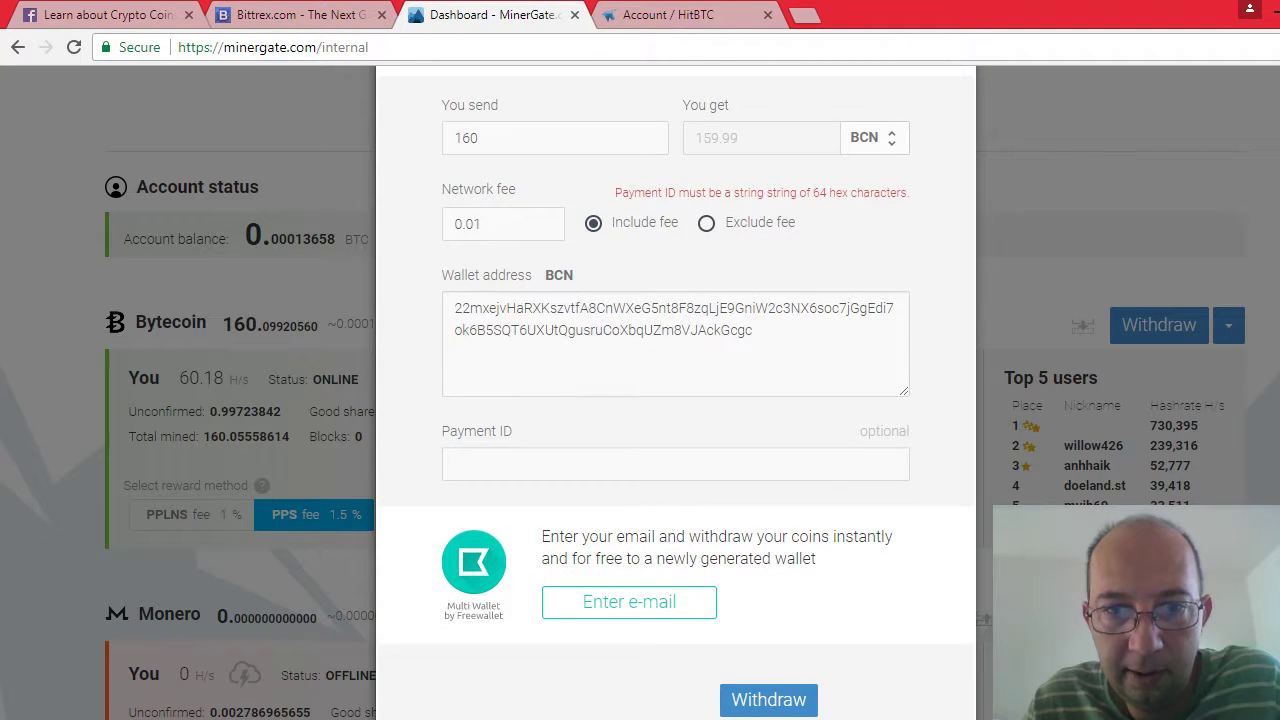
scroll(784, 688, "down", 1)
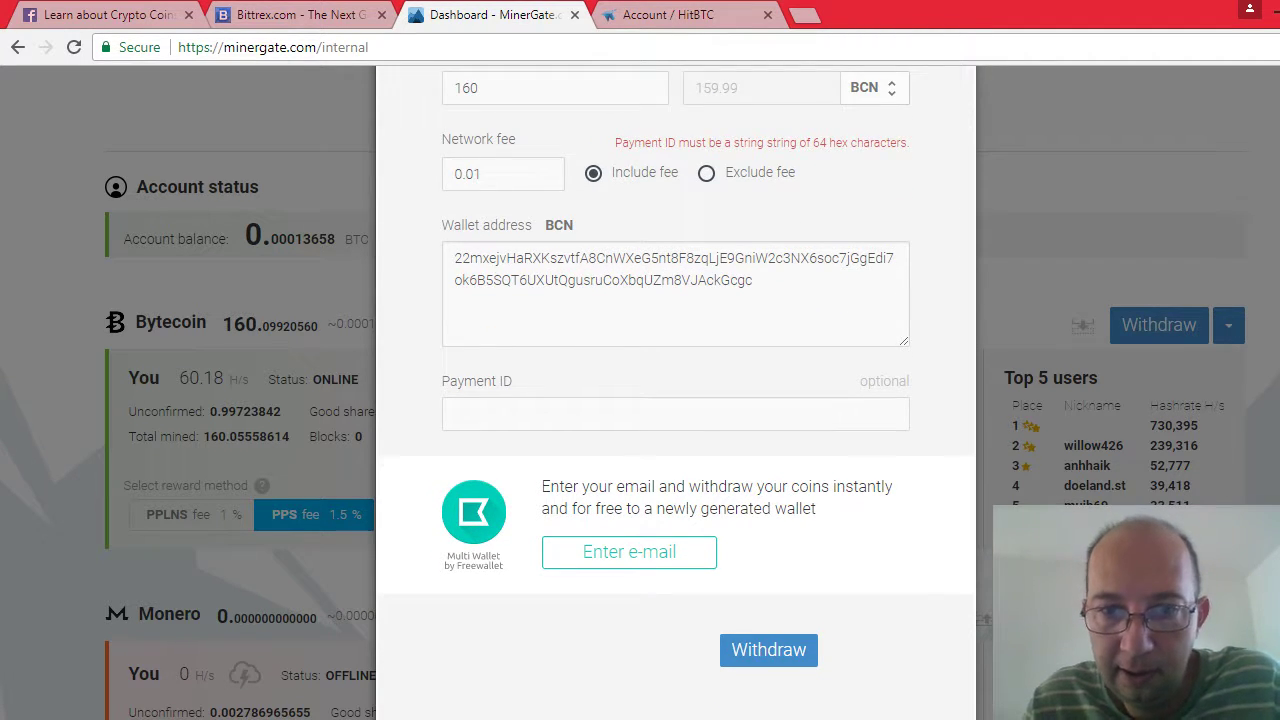
left_click(756, 662)
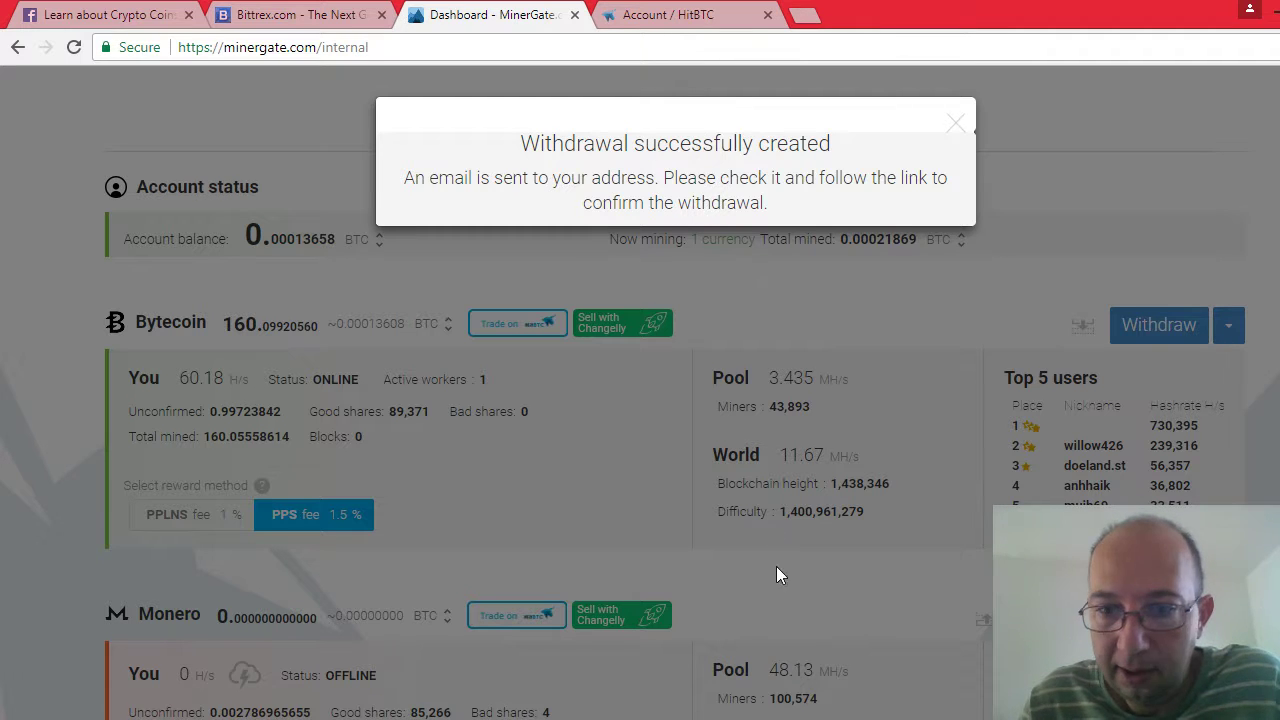
Switch to OBS and lock the Display Capture source.
left_click(877, 600)
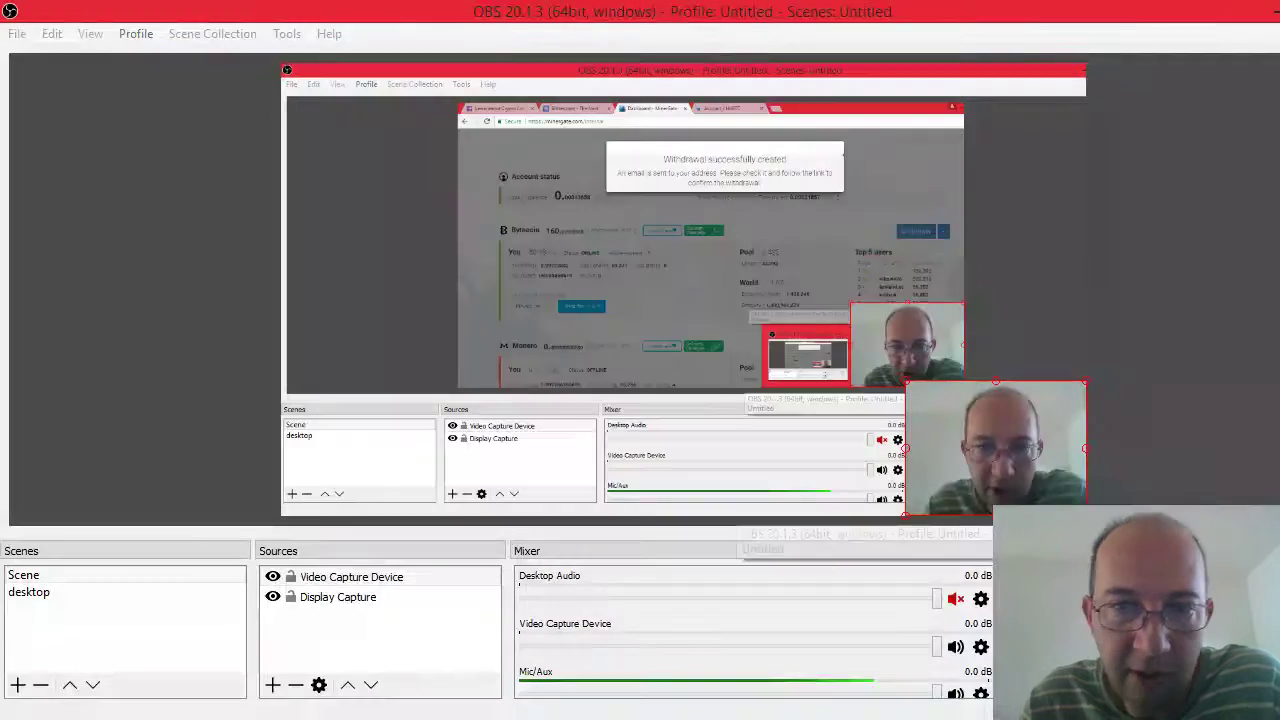
left_click(291, 600)
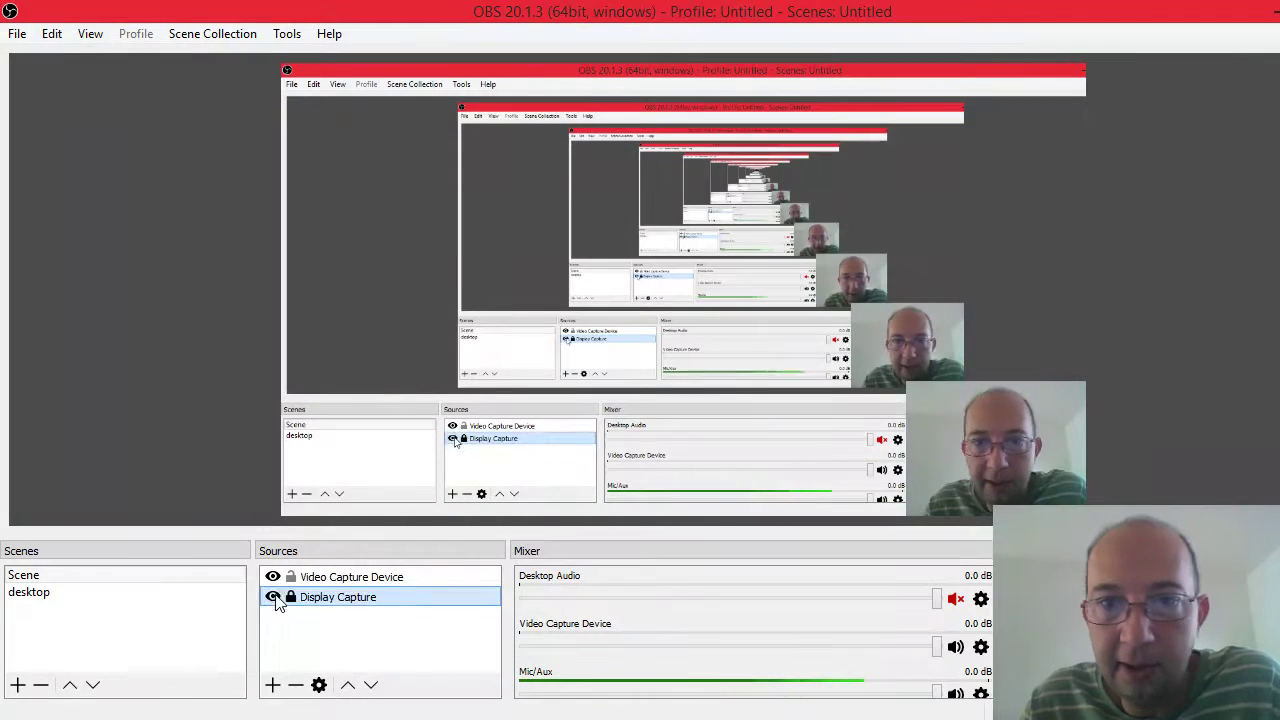
Switch to Yahoo Mail in the browser, open MinerGate's withdrawal confirmation message and follow its approval link.
key("alt+Tab")
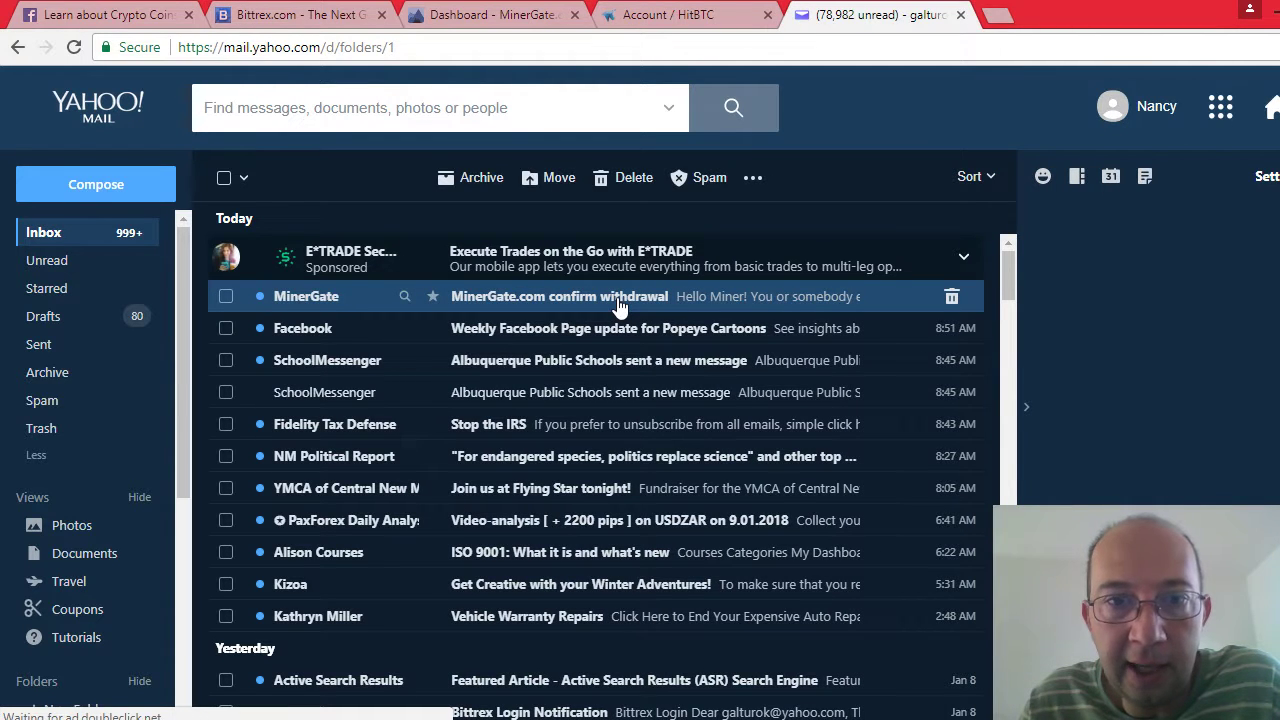
left_click(620, 305)
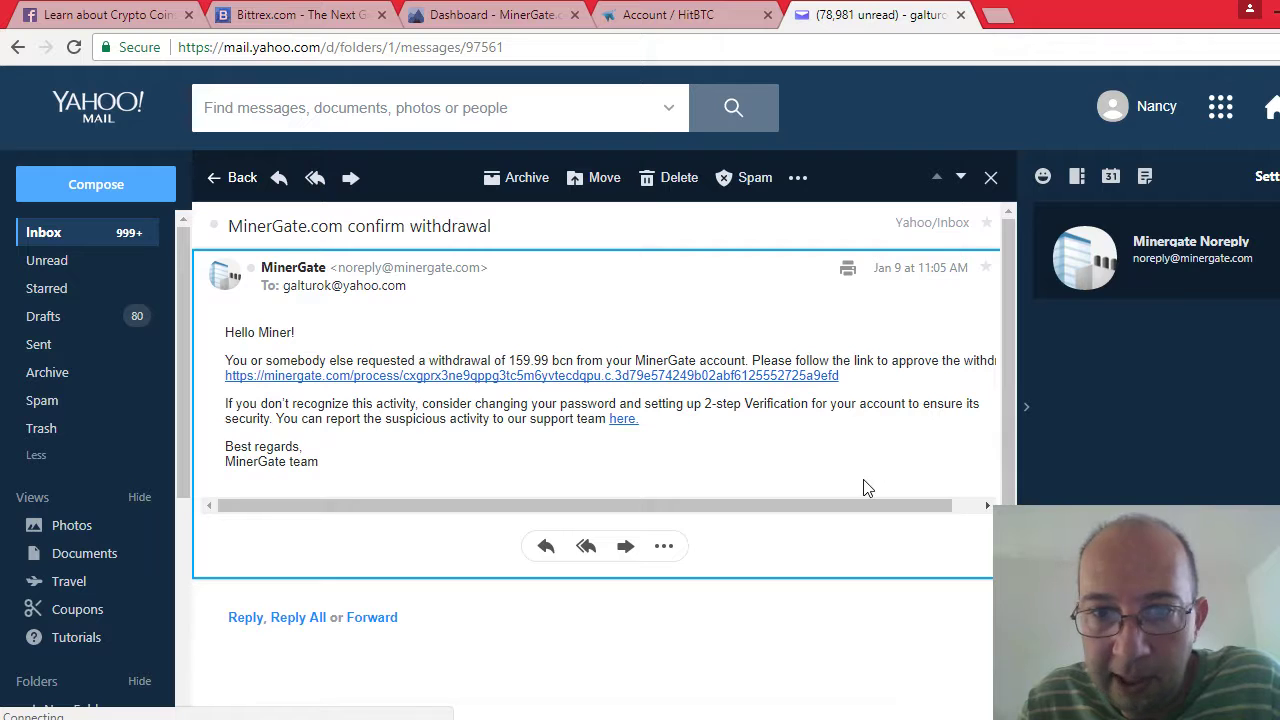
left_click_drag(843, 504, 668, 507)
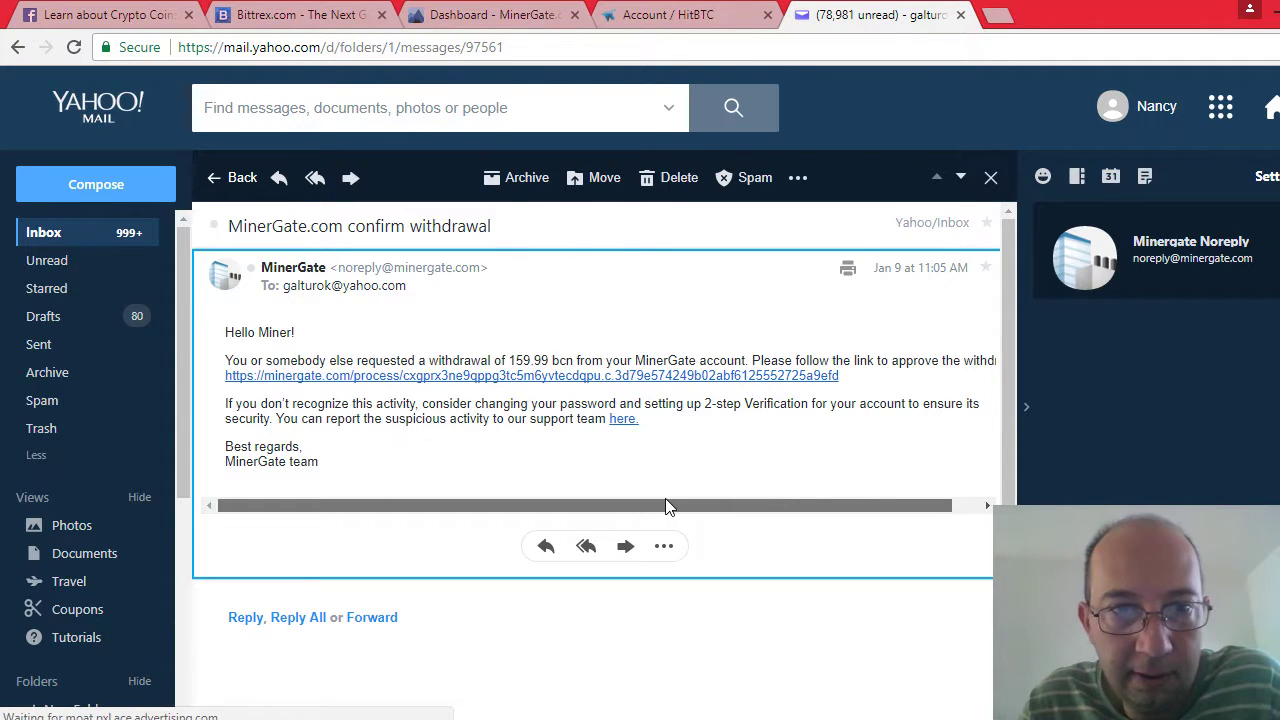
left_click(622, 386)
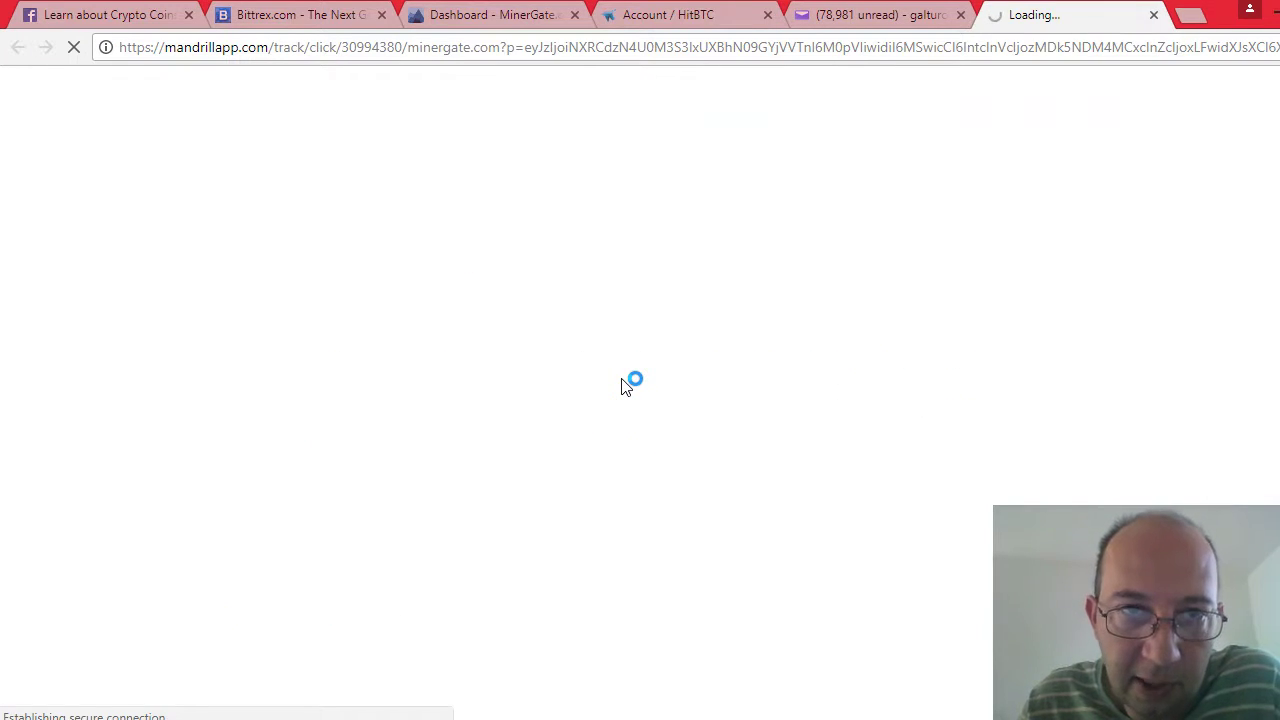